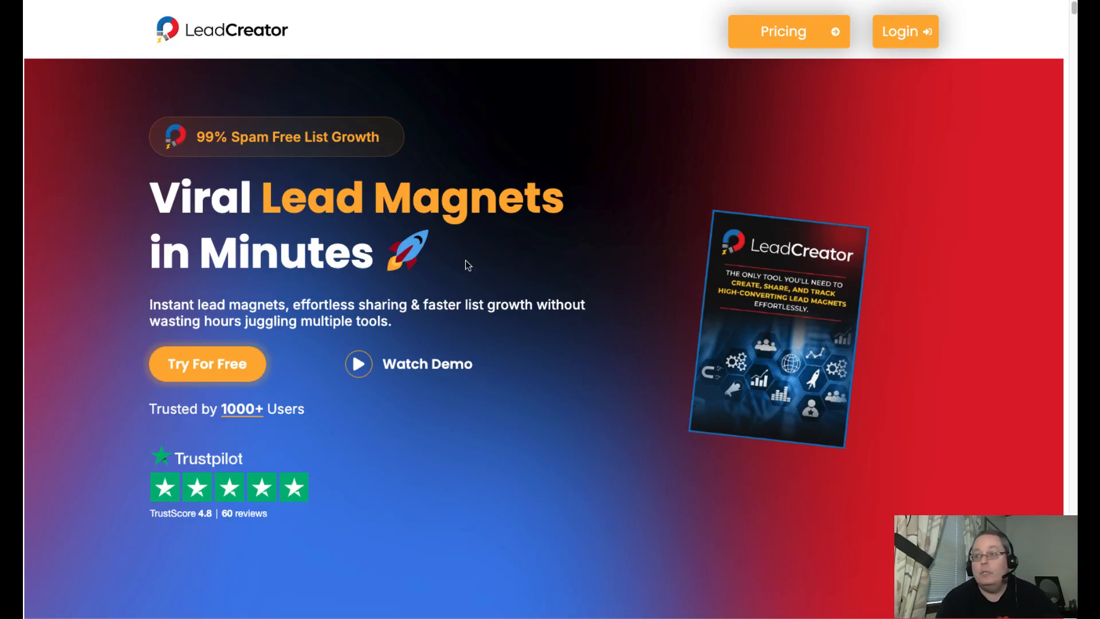
# - Choose the free LeadCreator plan and submit the completed sign-up form to register the account
pyautogui.click(197, 367)
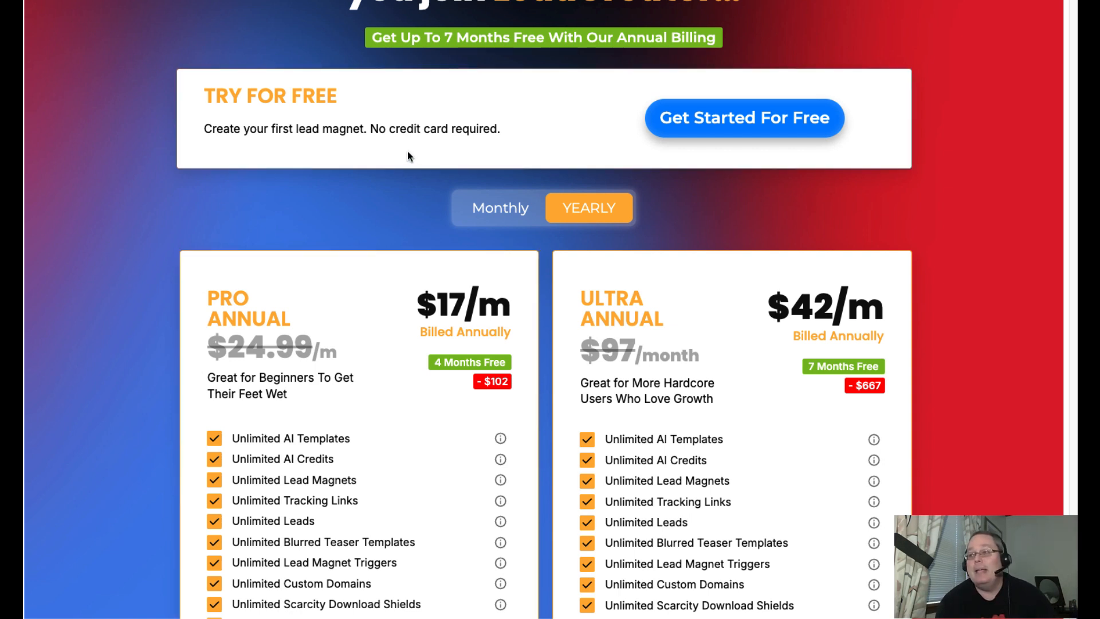
pyautogui.click(690, 132)
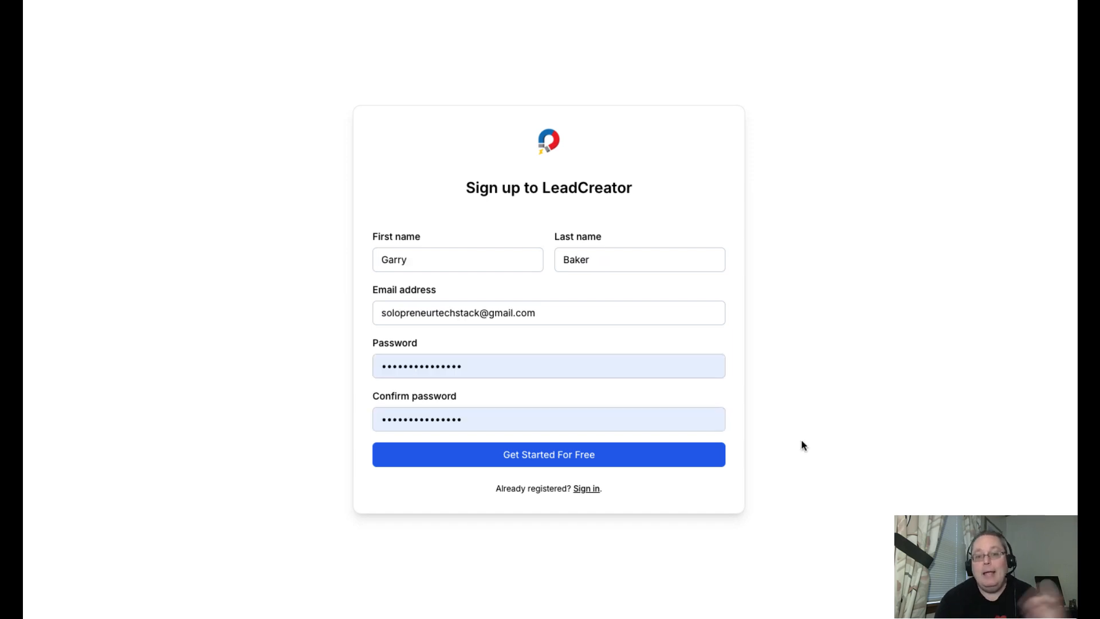
pyautogui.click(658, 453)
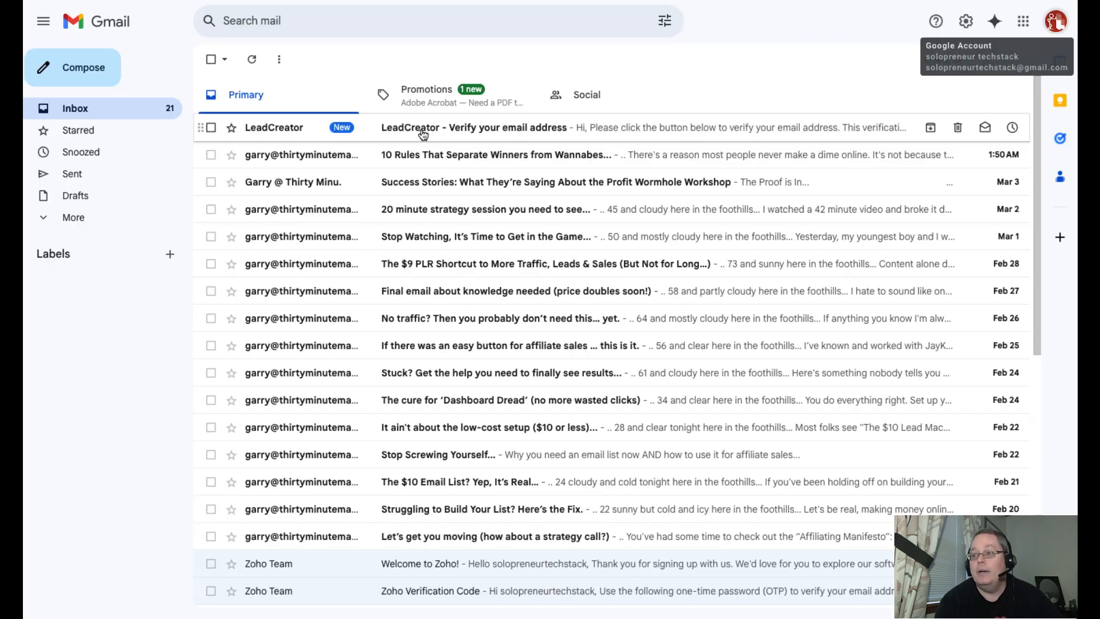
# - Switch to Gmail, open LeadCreator's verification message and verify the account's email address
pyautogui.click(422, 132)
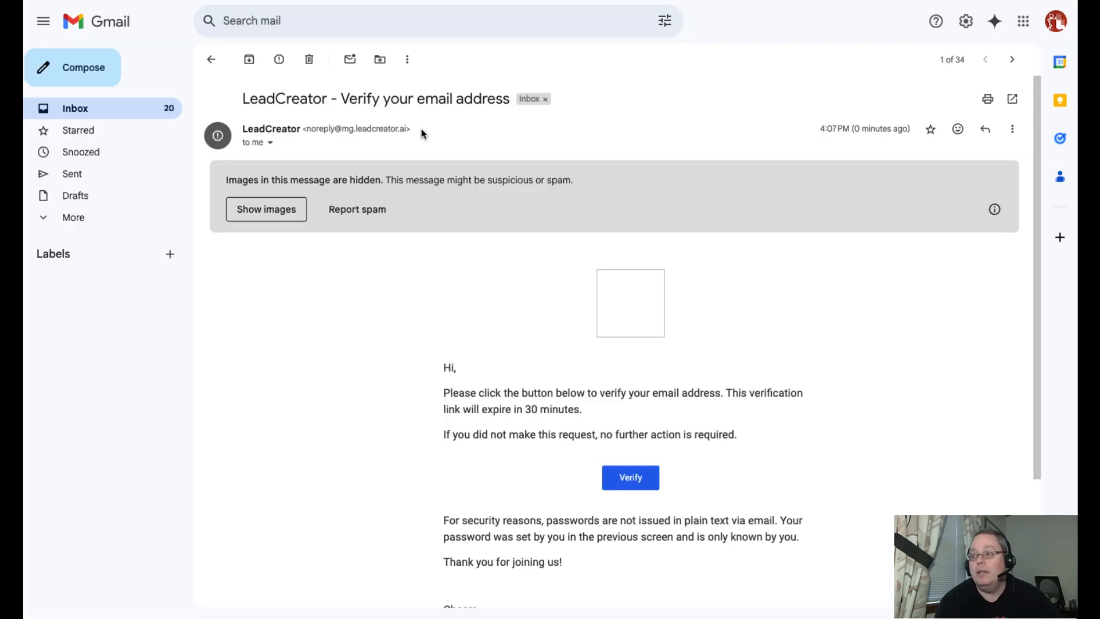
pyautogui.click(623, 484)
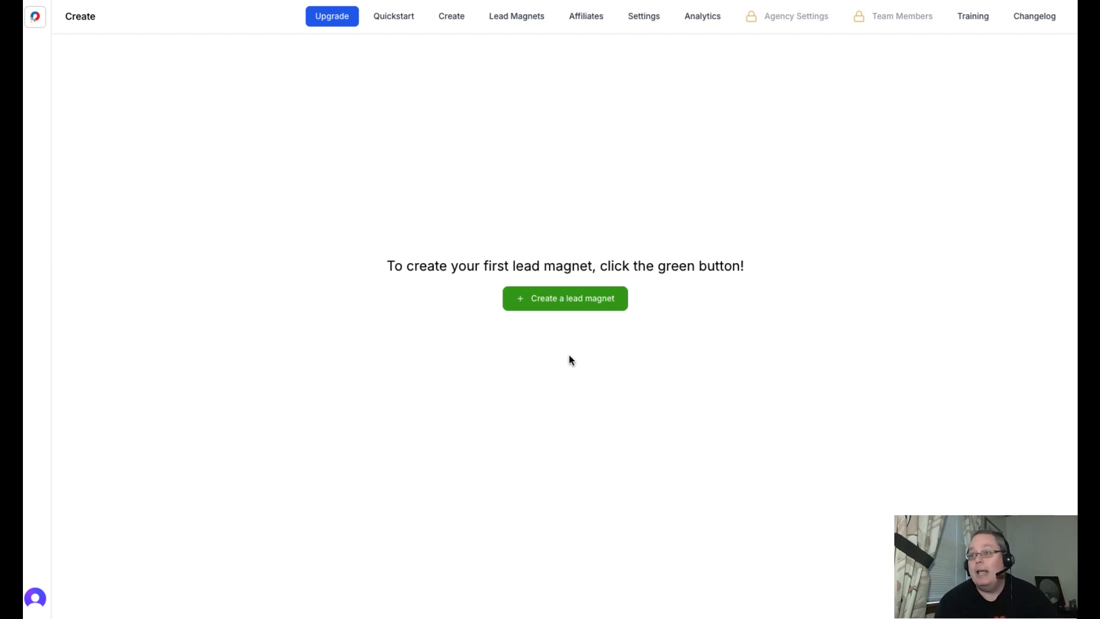
# - Start a new lead magnet, look through the available templates, and cancel the form
pyautogui.click(538, 308)
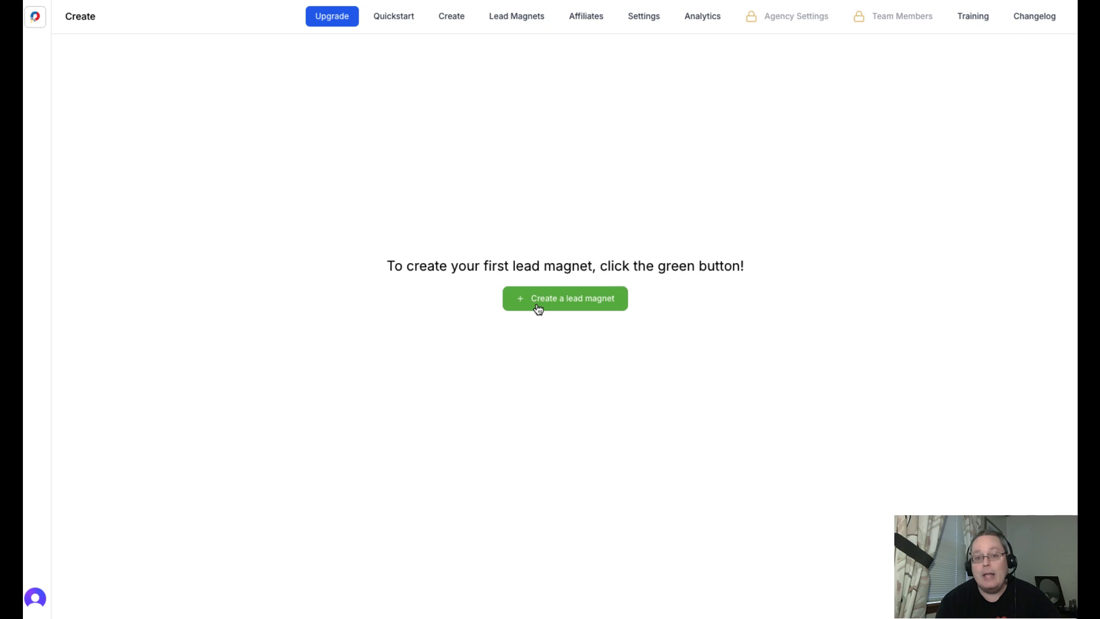
pyautogui.click(538, 303)
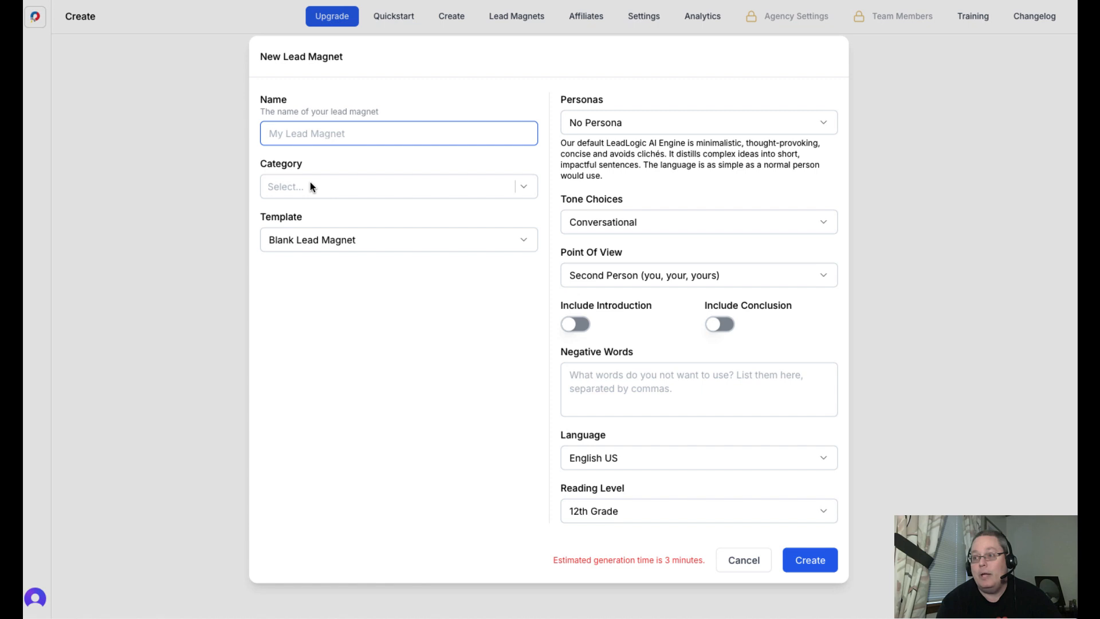
pyautogui.click(314, 243)
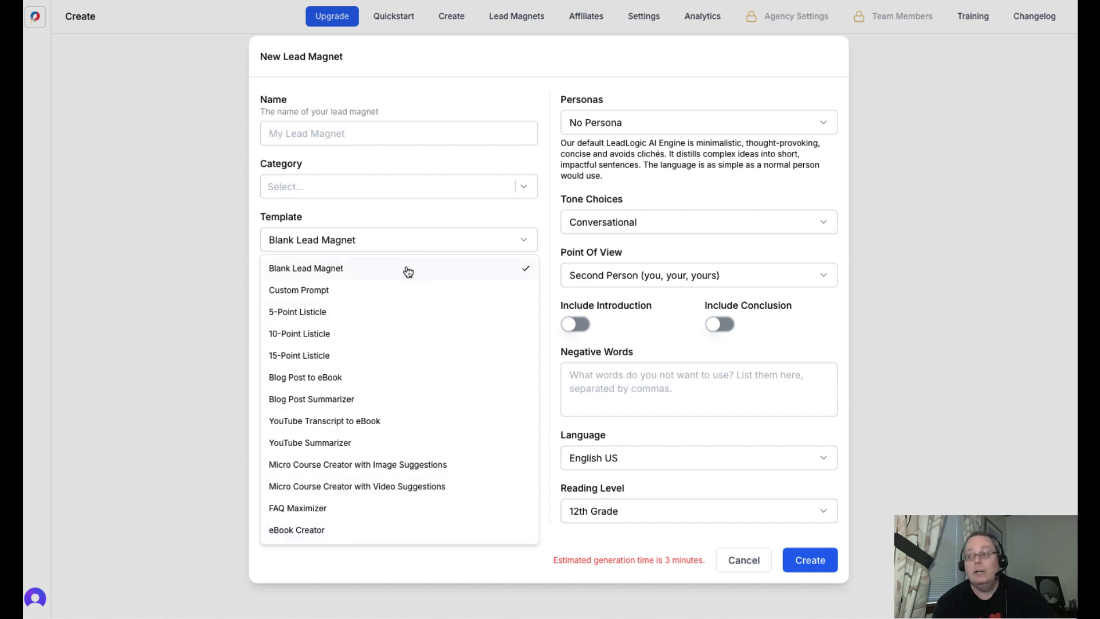
pyautogui.click(547, 83)
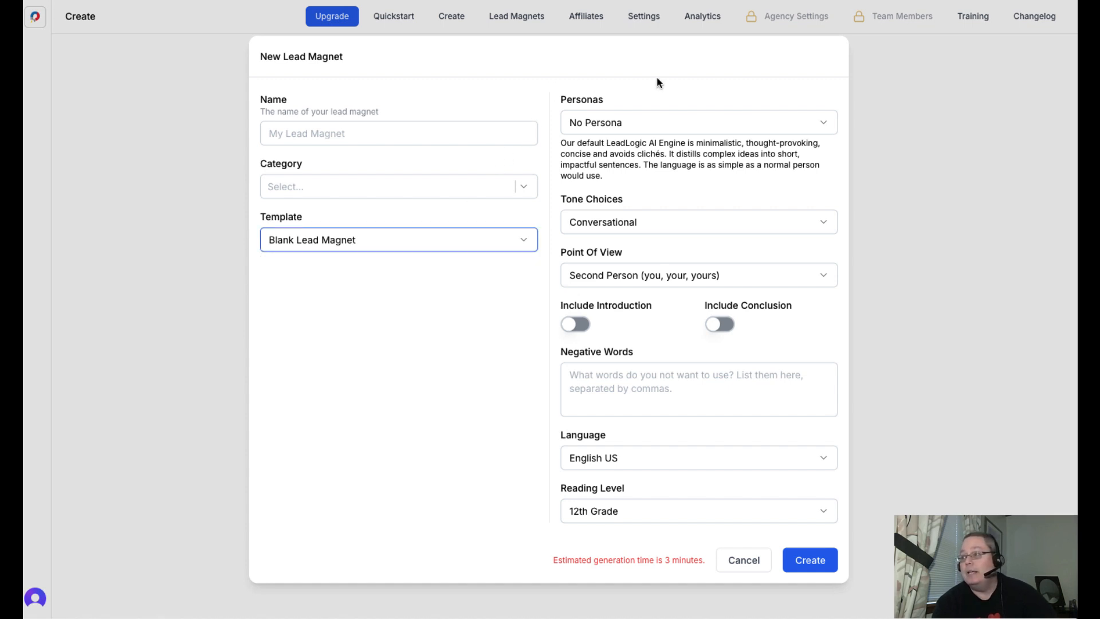
pyautogui.click(740, 559)
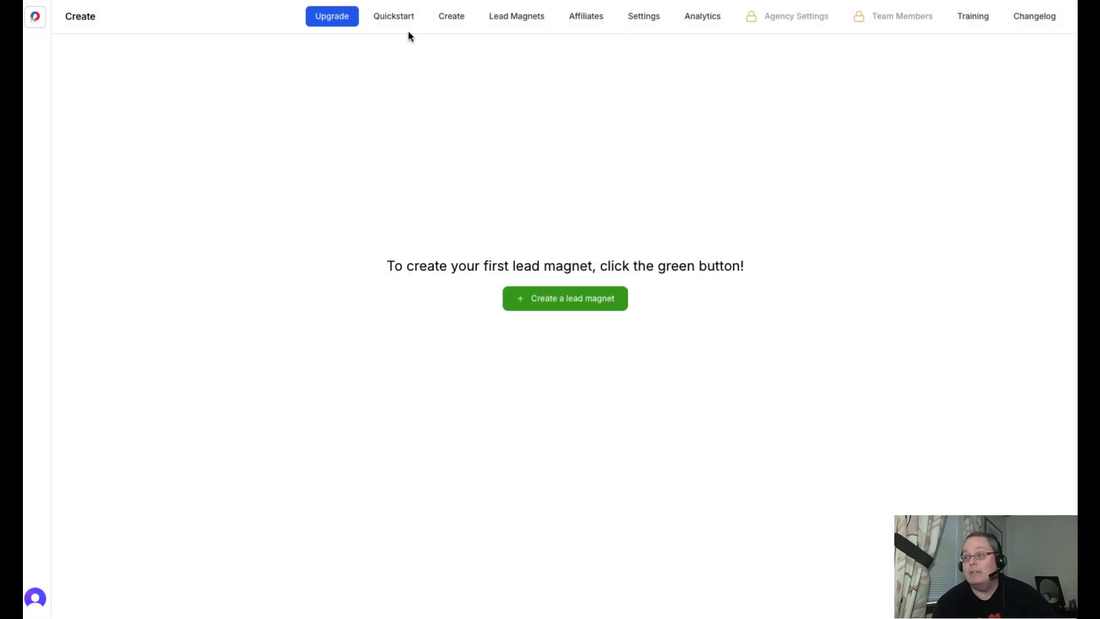
# - Look over the categories available in the account settings and close the list
pyautogui.click(643, 17)
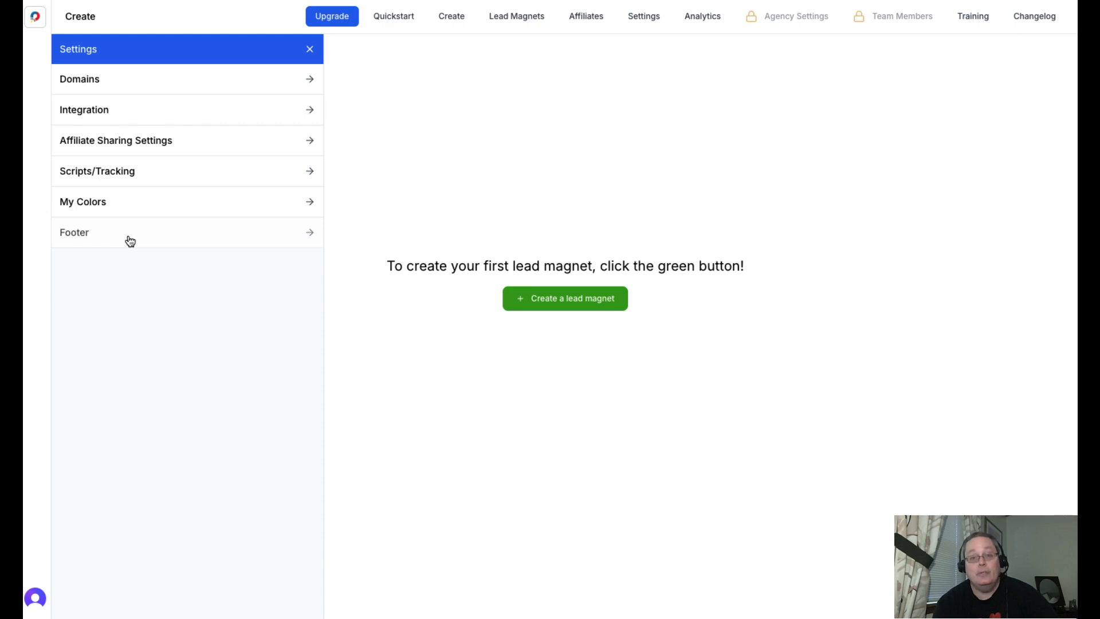
pyautogui.click(311, 52)
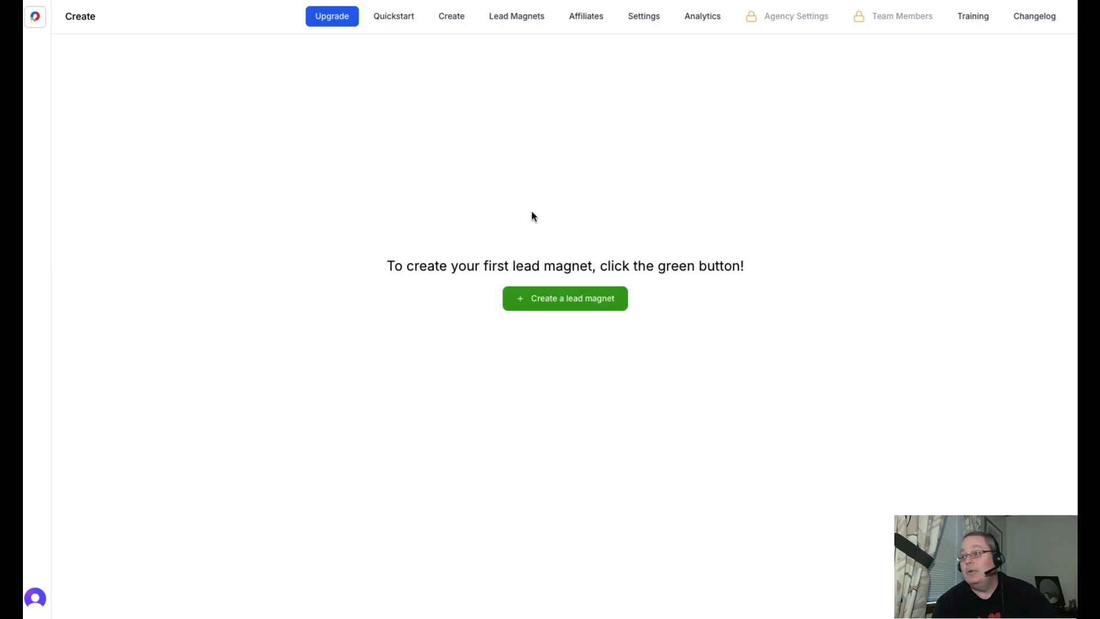
# - Start a new lead magnet named "How to Grow Strawberries Indoors" and create the category "strawberries" for it
pyautogui.click(552, 305)
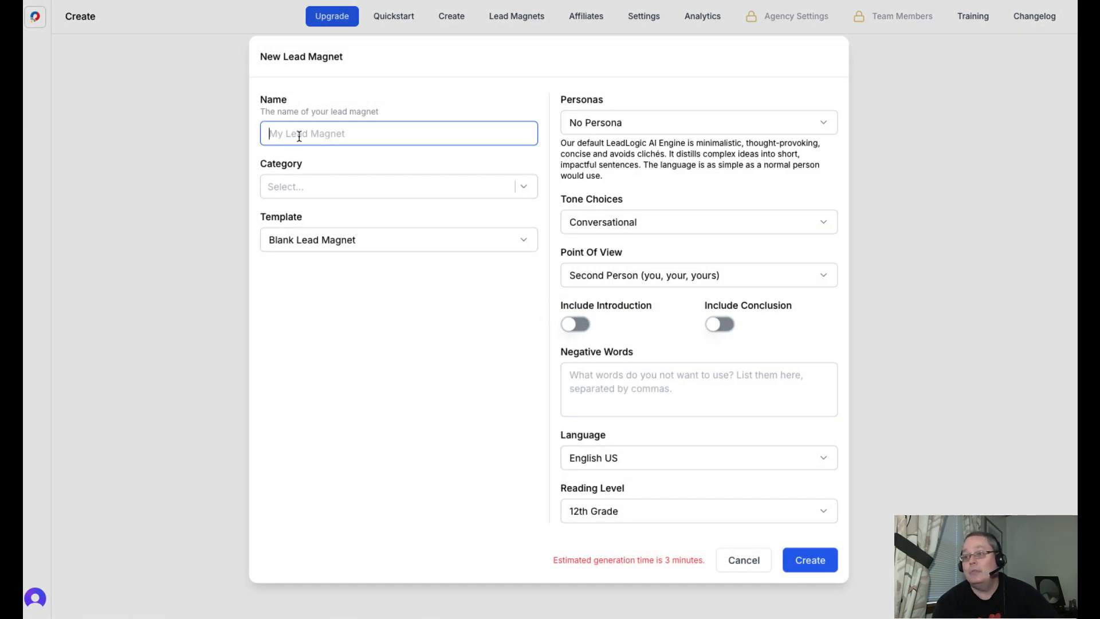
pyautogui.write('How to Grow Strawberries Indoors')
pyautogui.tripleClick(348, 134)
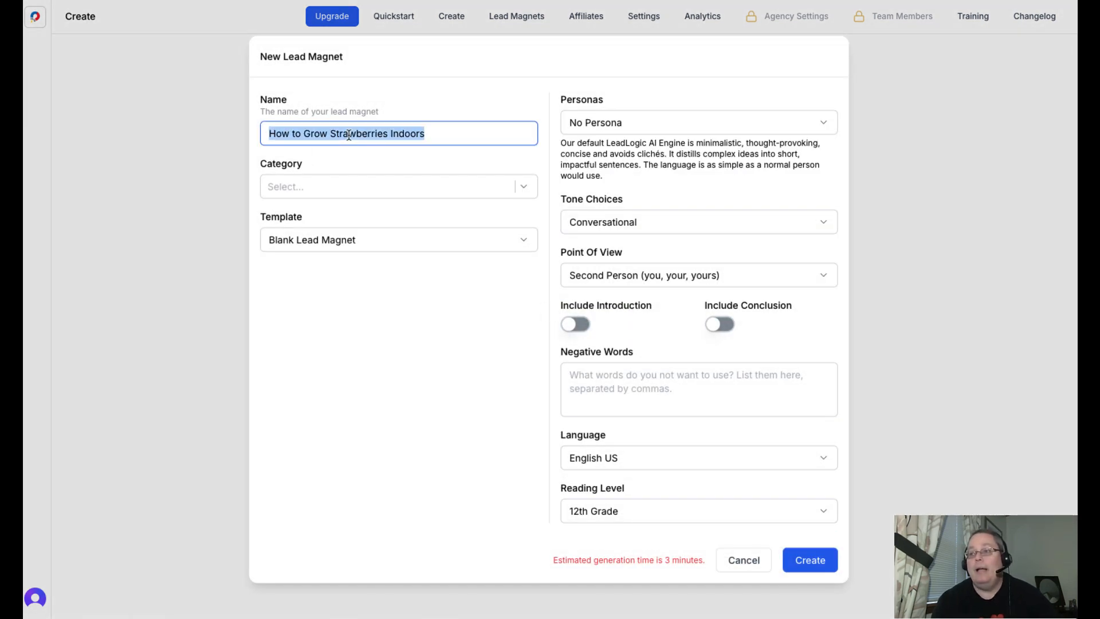
pyautogui.click(345, 187)
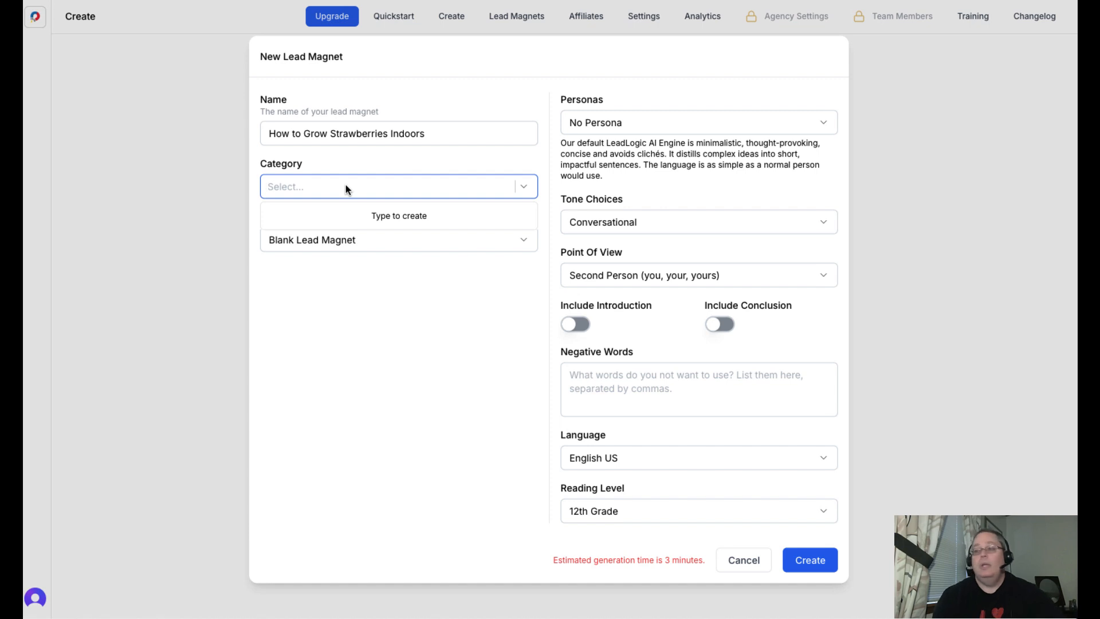
pyautogui.write('strawberries')
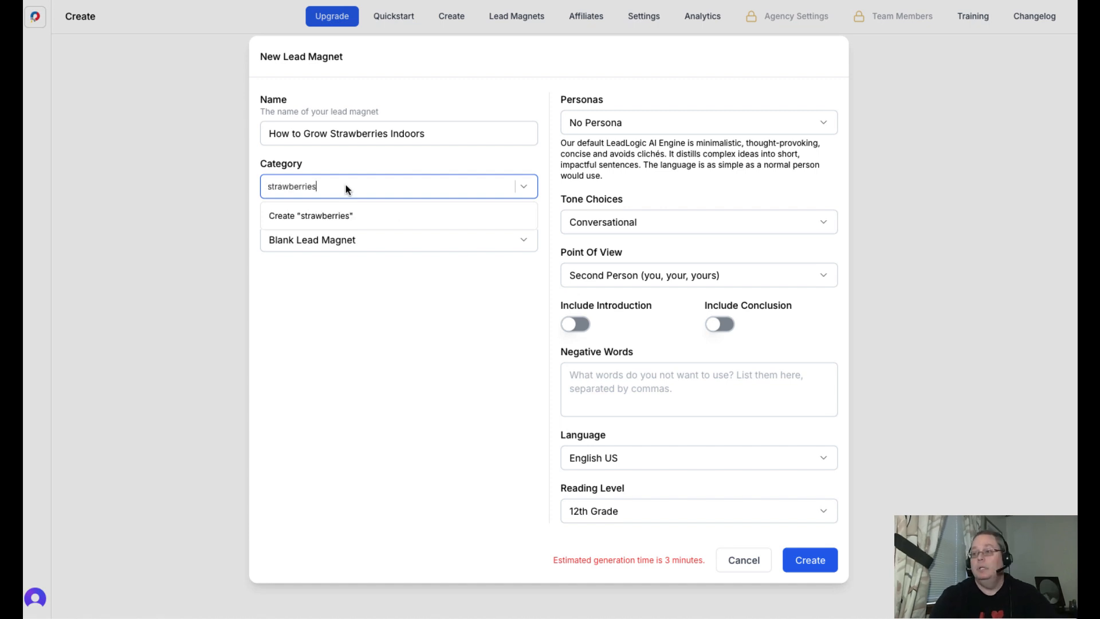
pyautogui.click(332, 215)
pyautogui.click(353, 295)
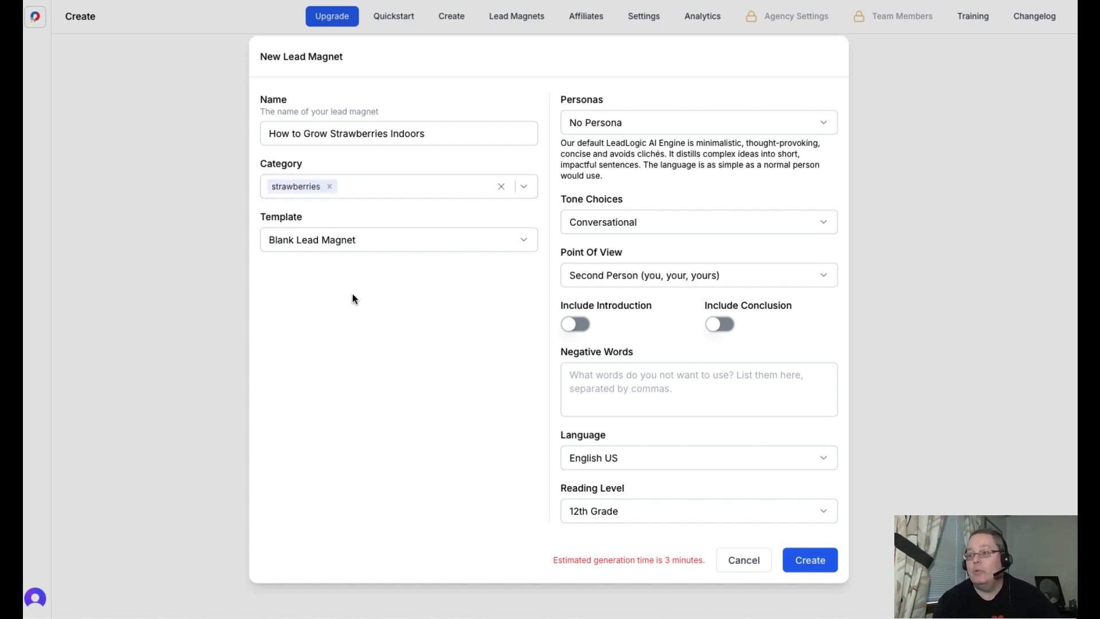
# - Choose the Custom Prompt template and set the word count to Ultimate Guide-Level (2500-3000 Words)
pyautogui.click(514, 247)
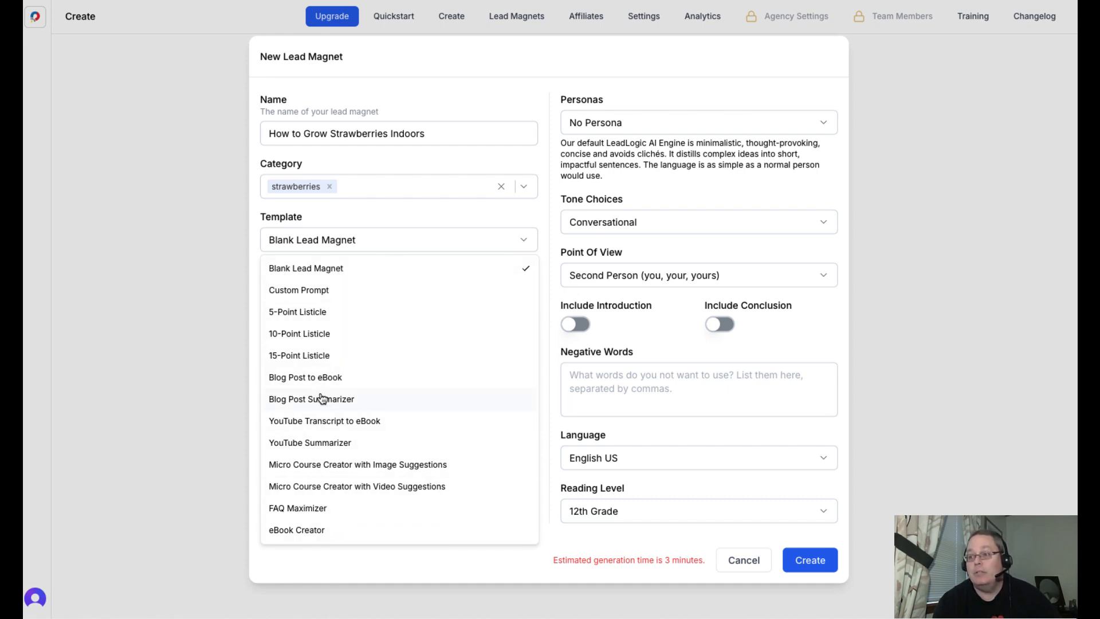
pyautogui.click(327, 295)
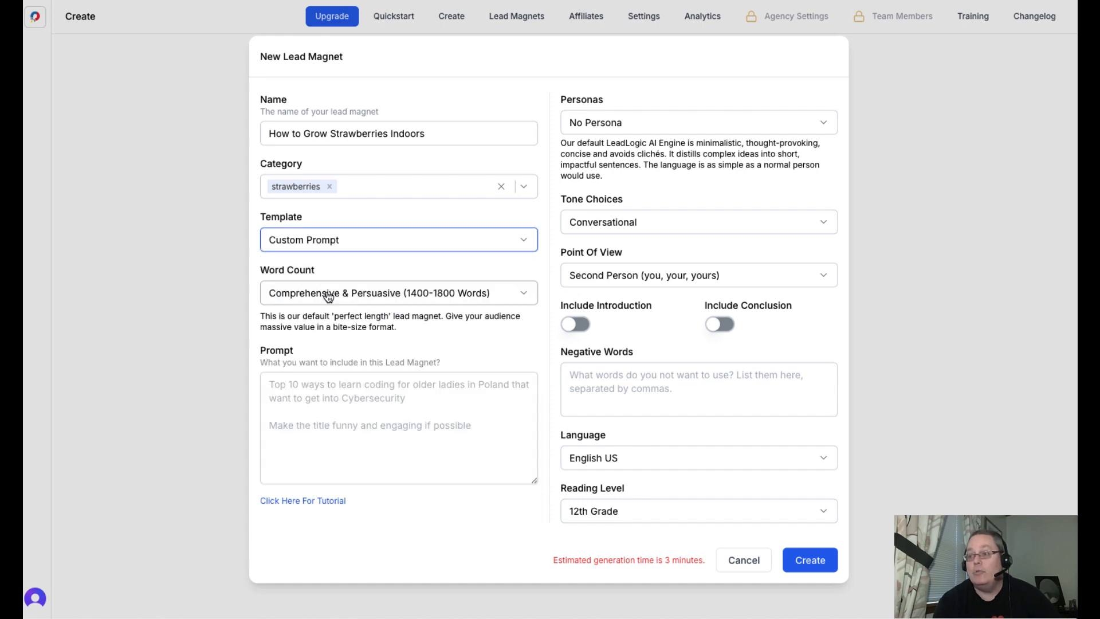
pyautogui.click(367, 301)
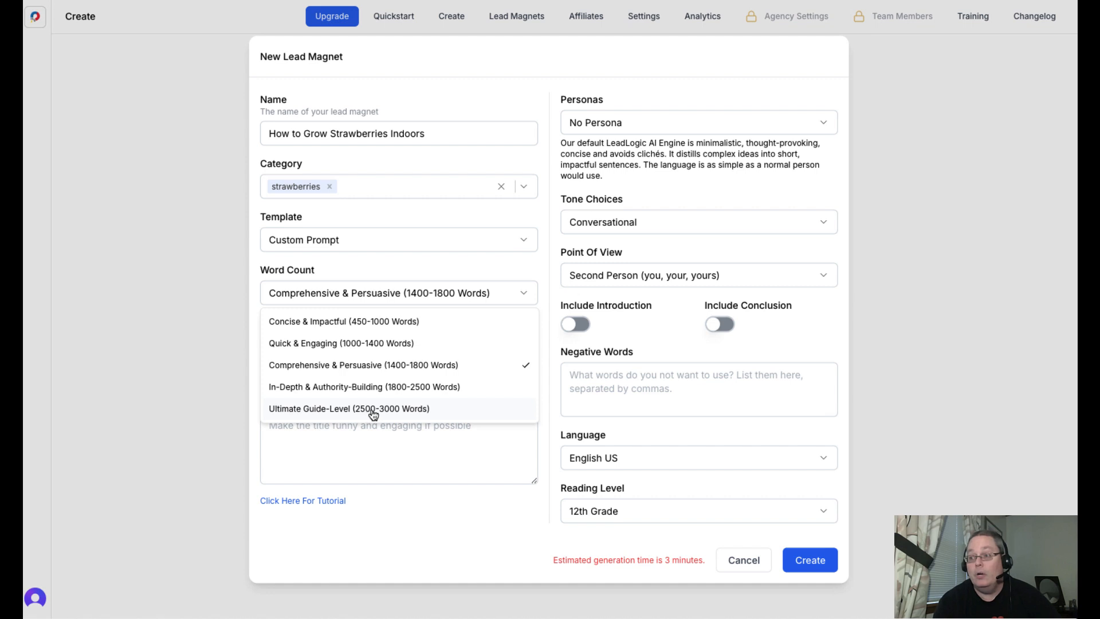
pyautogui.click(404, 410)
# - Enter the prompt "Create a step by step for beginners guide to growing strawberries indoors in a small apartment with minimal out door light available and on a budget."
pyautogui.click(279, 375)
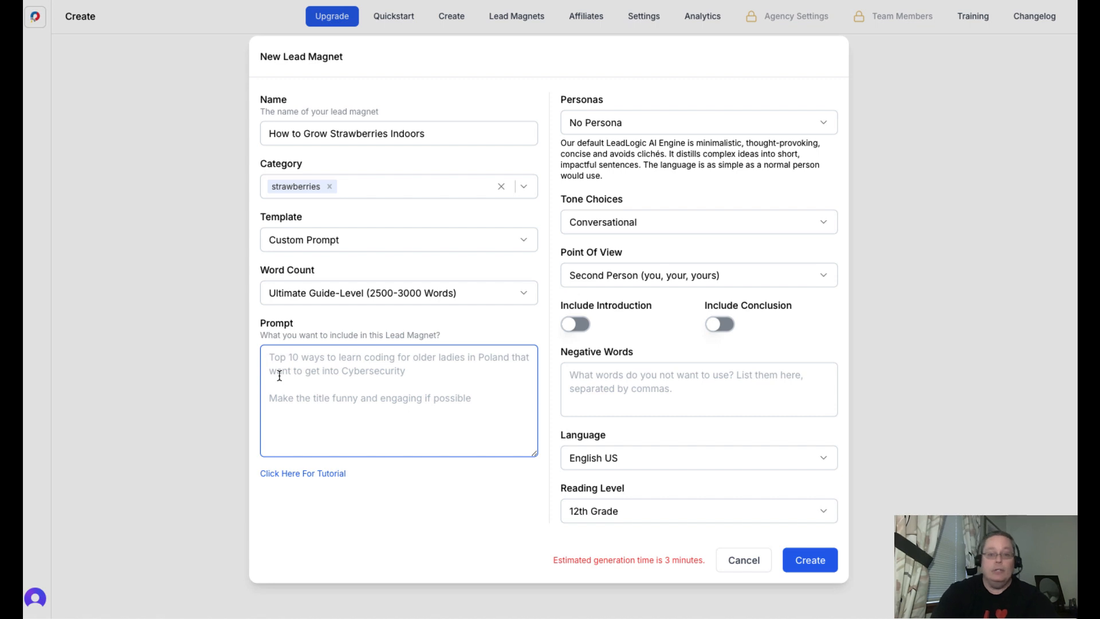
pyautogui.write('Create a step by step for beginners guide to growing strawberries indoors in a small apartment with minimal out door light available and on a budget.')
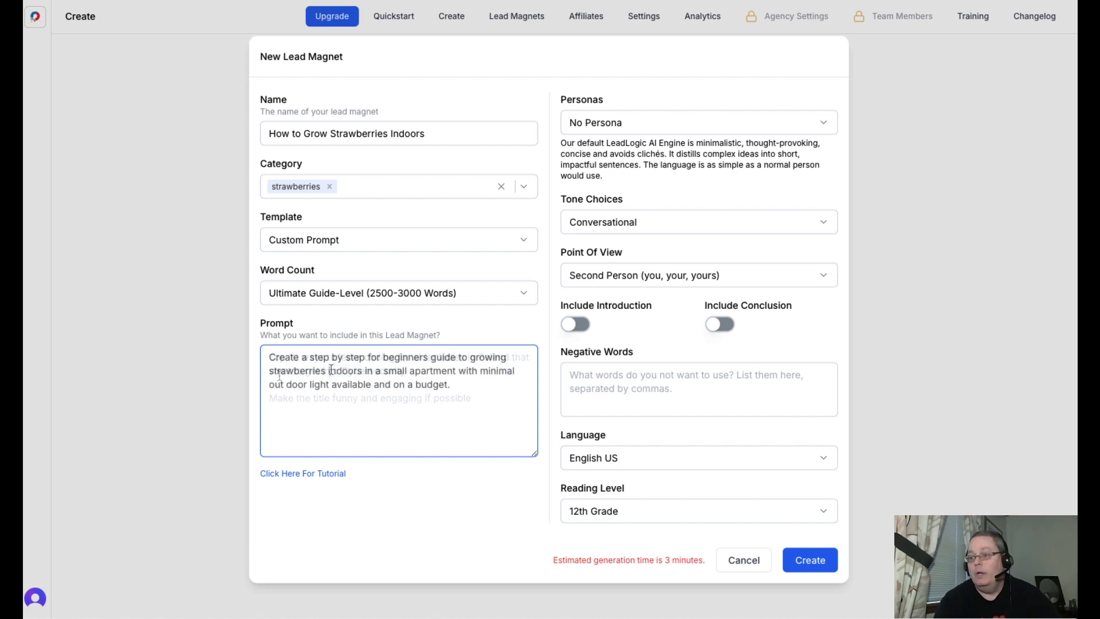
pyautogui.hotkey('ctrl', 'a')
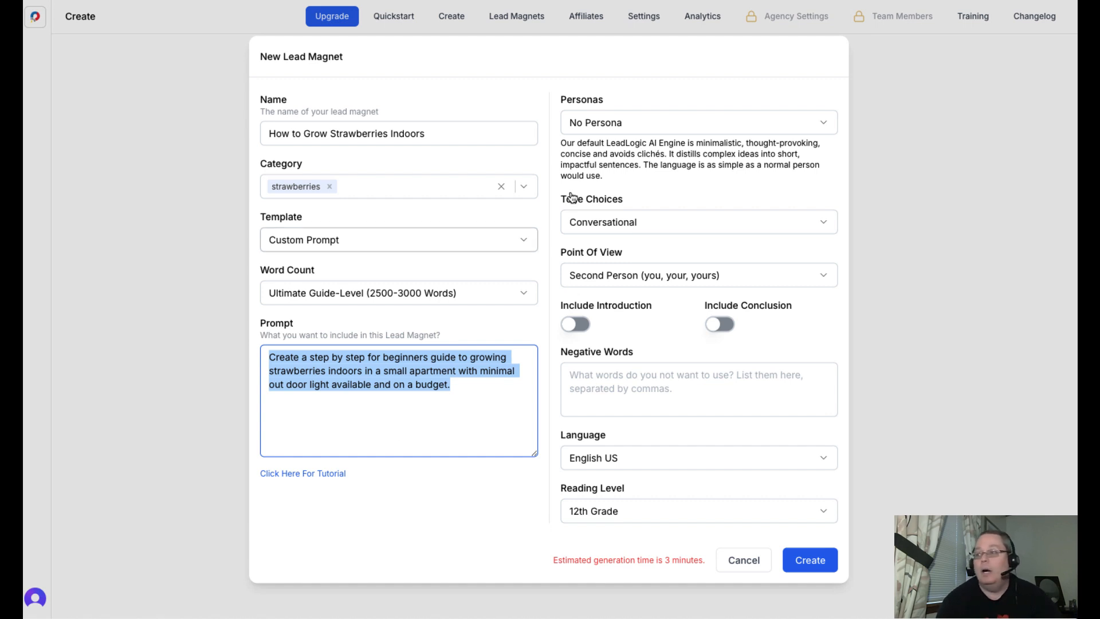
# - Set the persona to Mari Smith, keep the second-person point of view, and include both an introduction and a conclusion
pyautogui.click(637, 122)
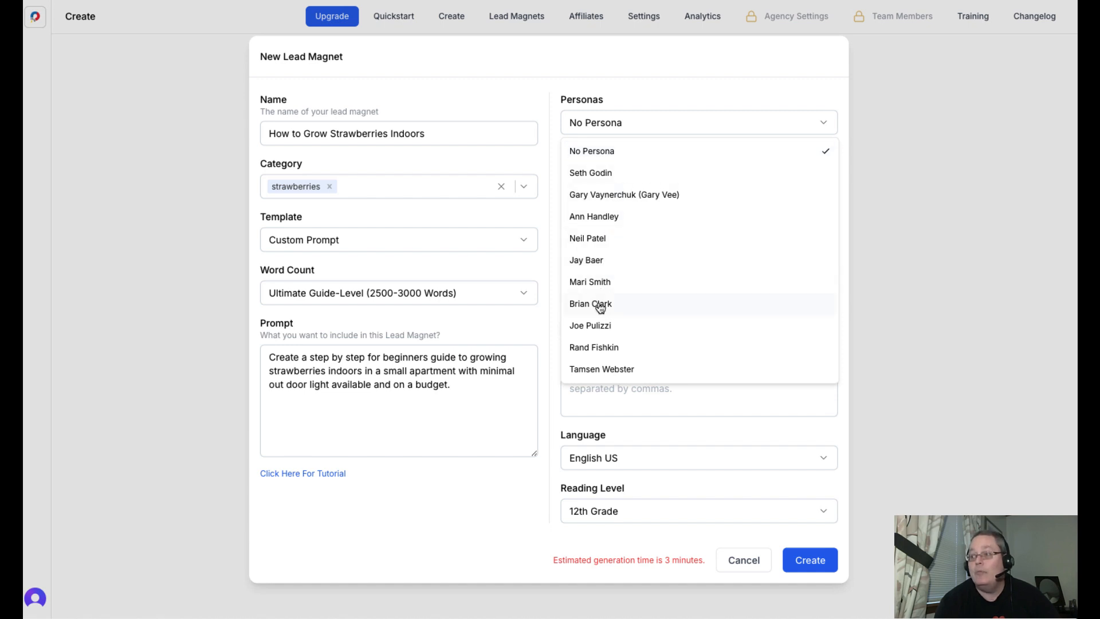
pyautogui.click(601, 283)
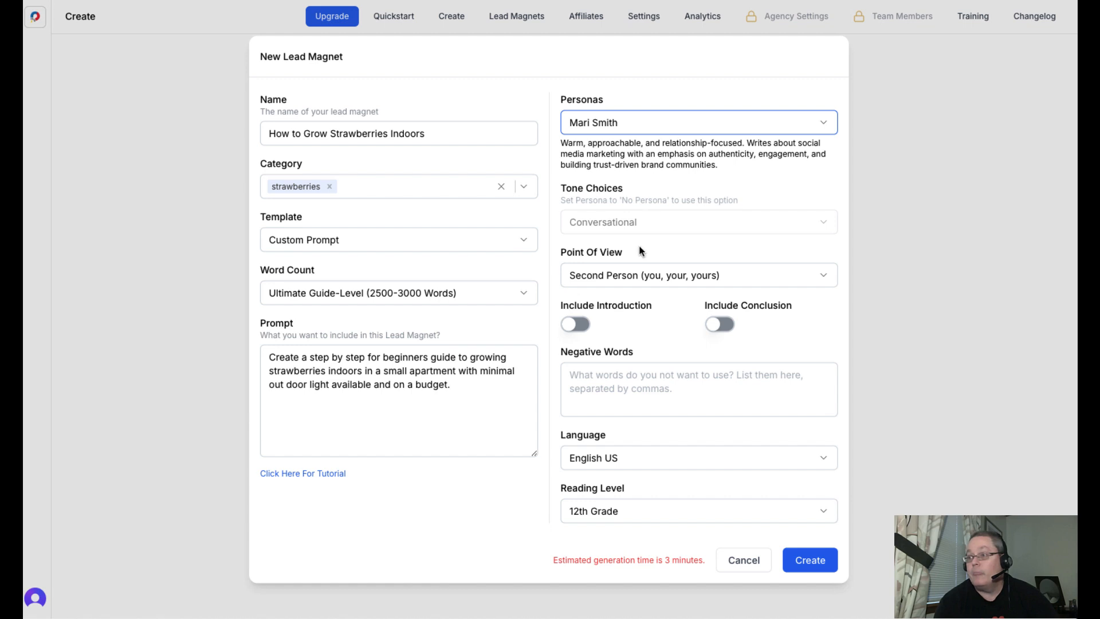
pyautogui.click(644, 276)
pyautogui.click(643, 274)
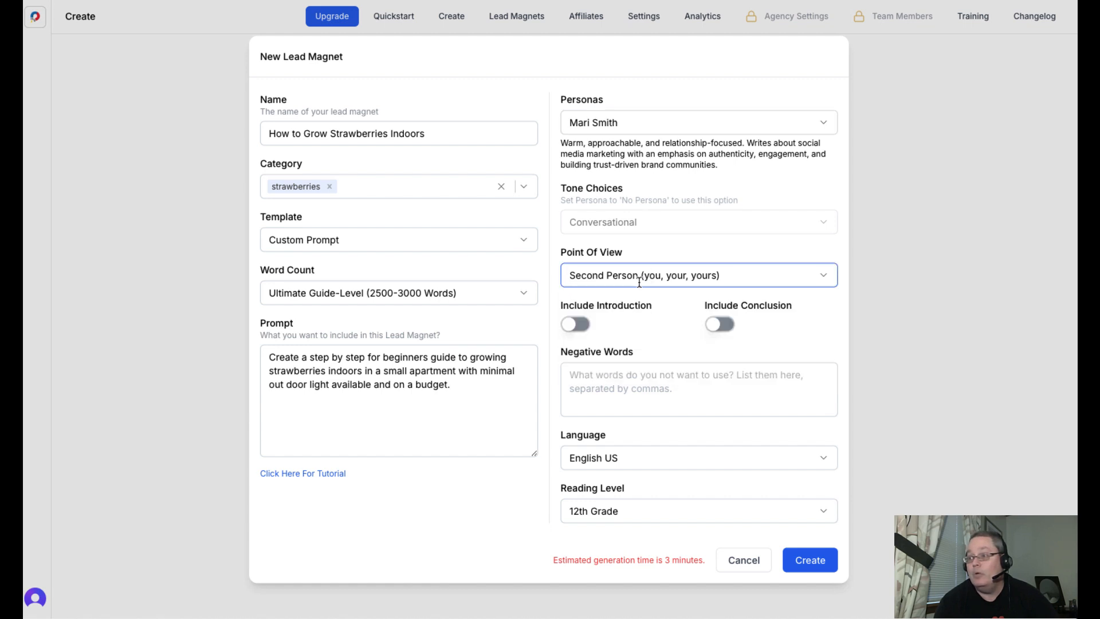
pyautogui.click(577, 324)
pyautogui.click(718, 328)
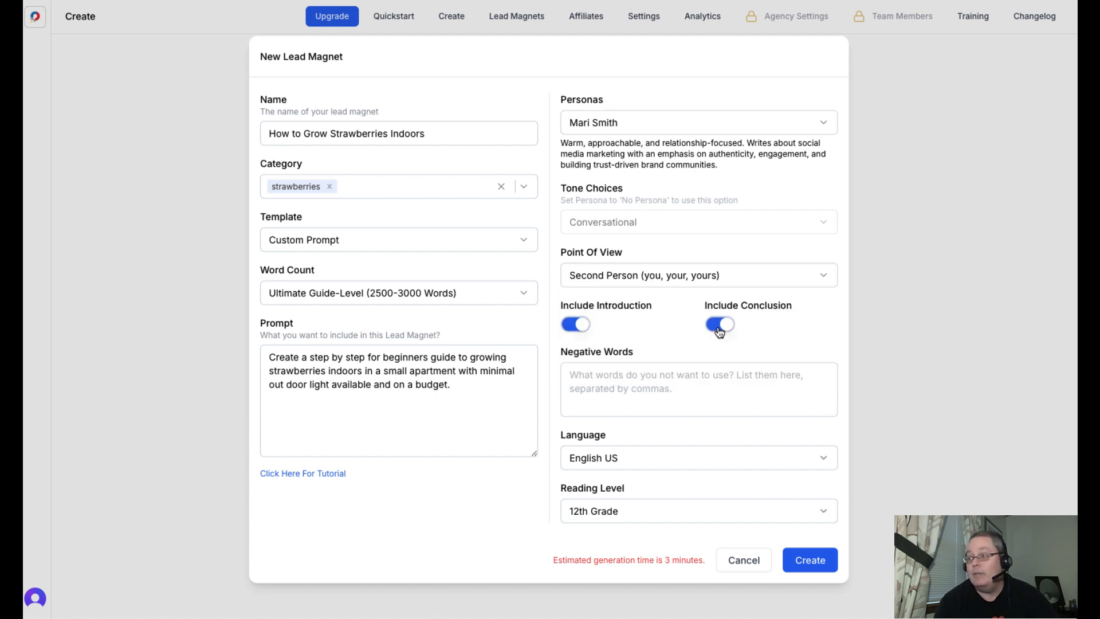
# - Leave the negative words empty, set the reading level to 8th Grade, and generate the lead magnet
pyautogui.click(585, 376)
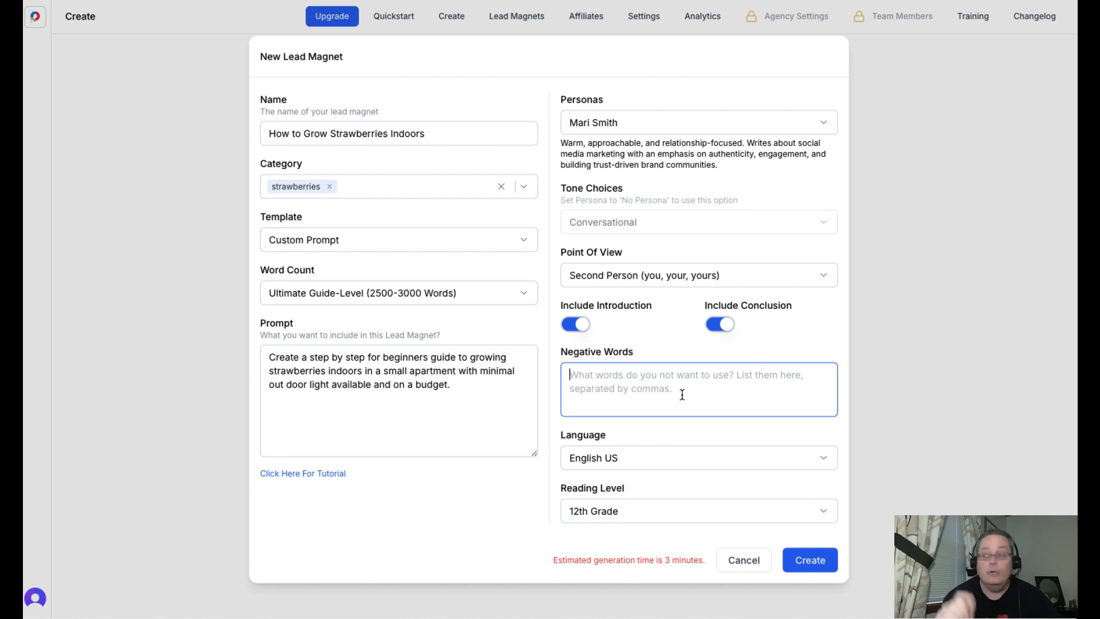
pyautogui.click(721, 496)
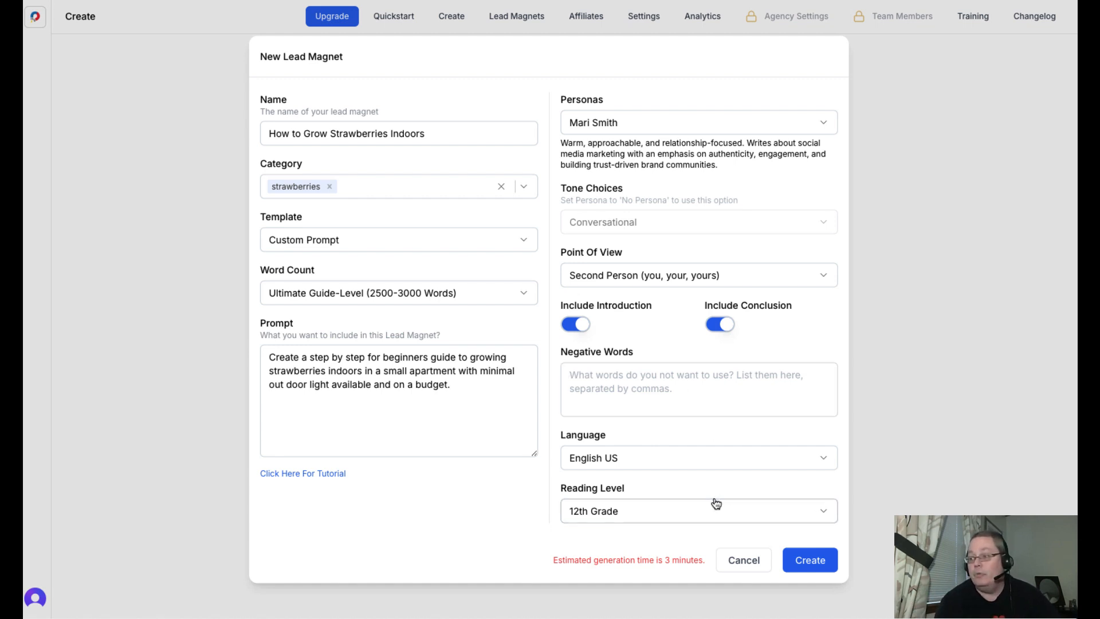
pyautogui.click(696, 507)
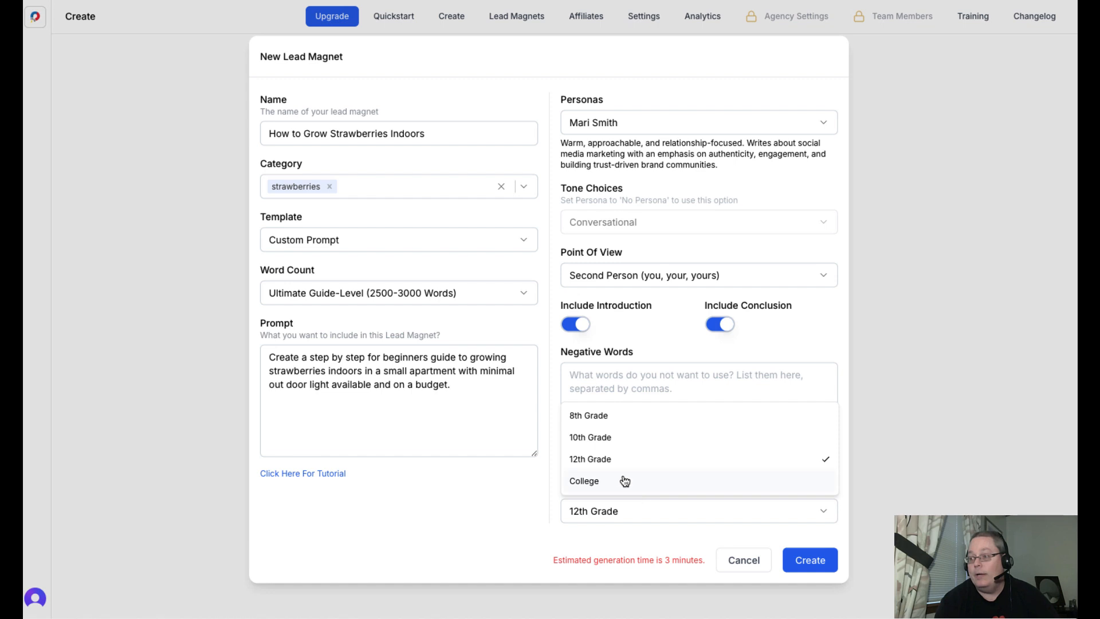
pyautogui.click(616, 415)
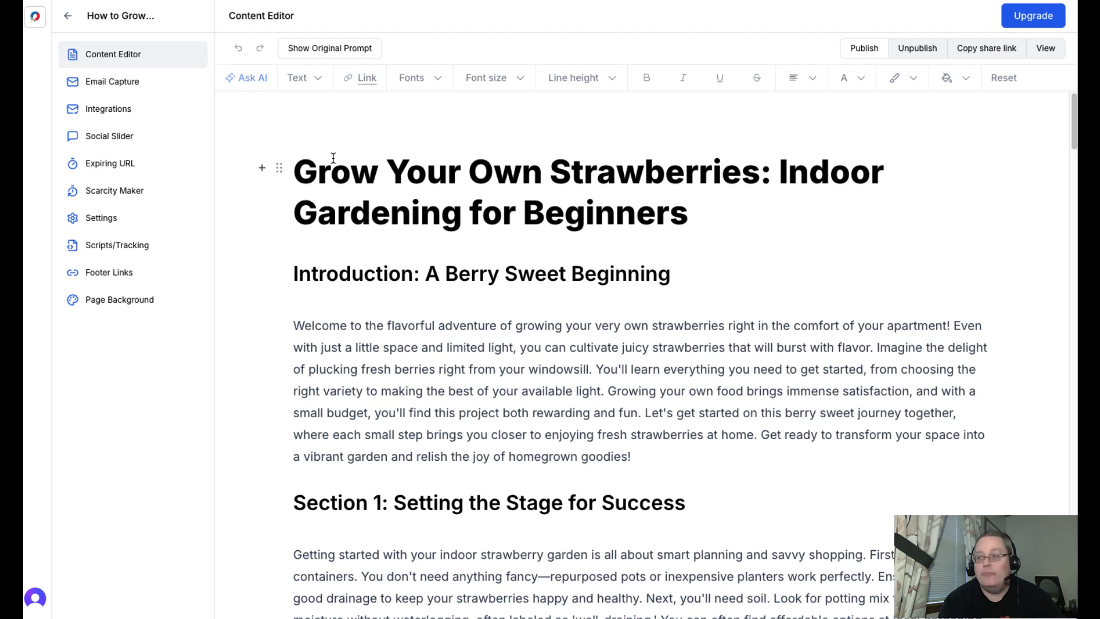
# - Center the document's main title, "Grow Your Own Strawberries: Indoor Gardening for Beginners"
pyautogui.tripleClick(340, 175)
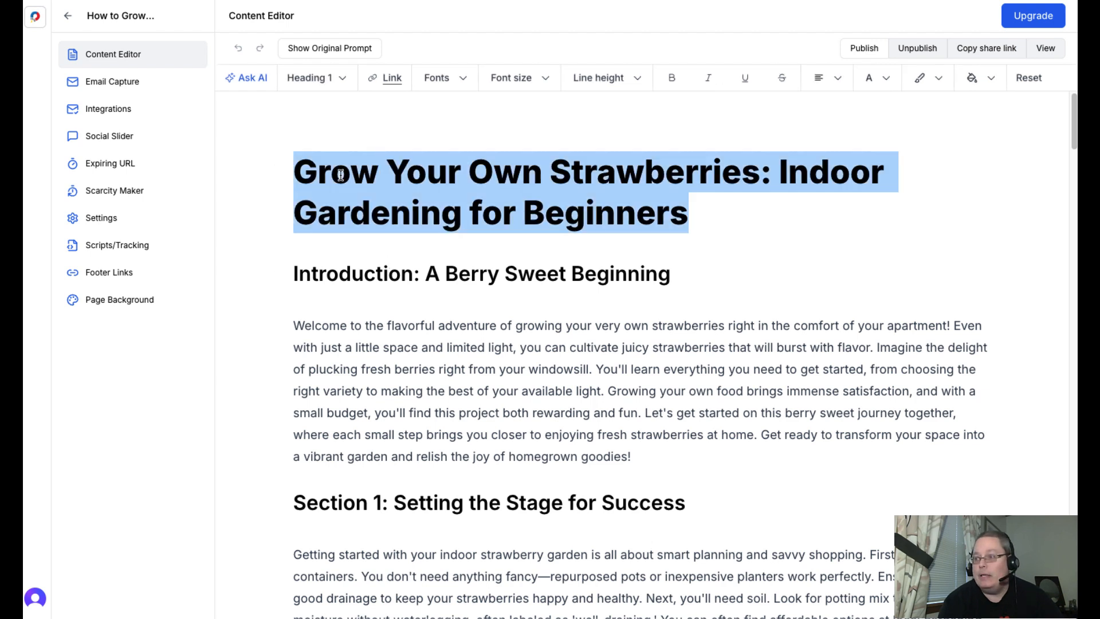
pyautogui.click(833, 79)
pyautogui.click(860, 112)
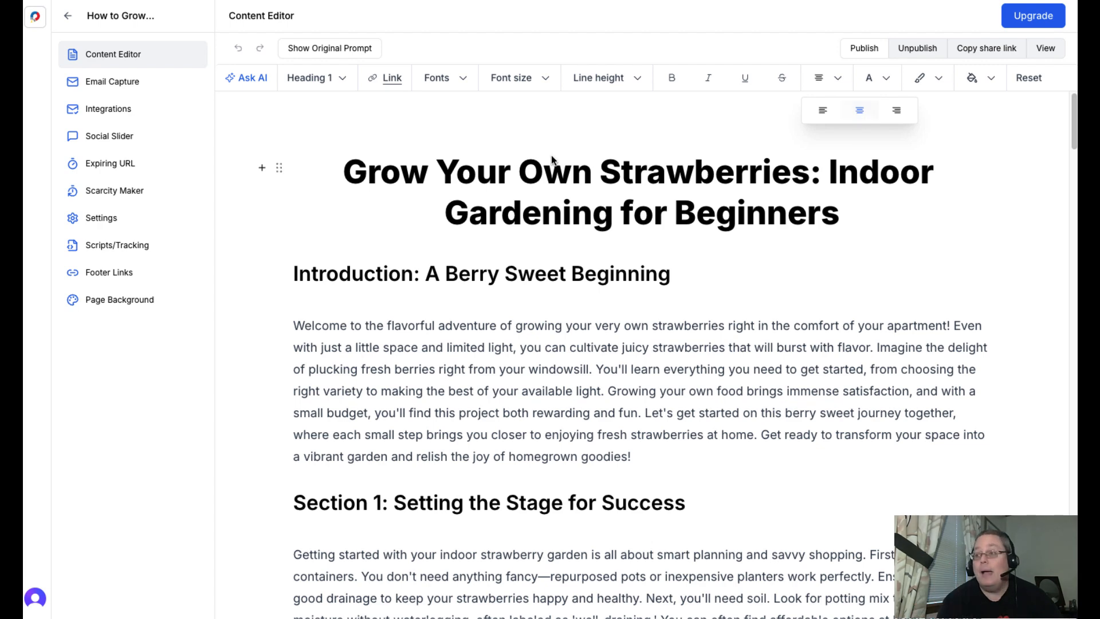
# - Review the original prompt and its generation settings, and close them without regenerating the document
pyautogui.click(339, 54)
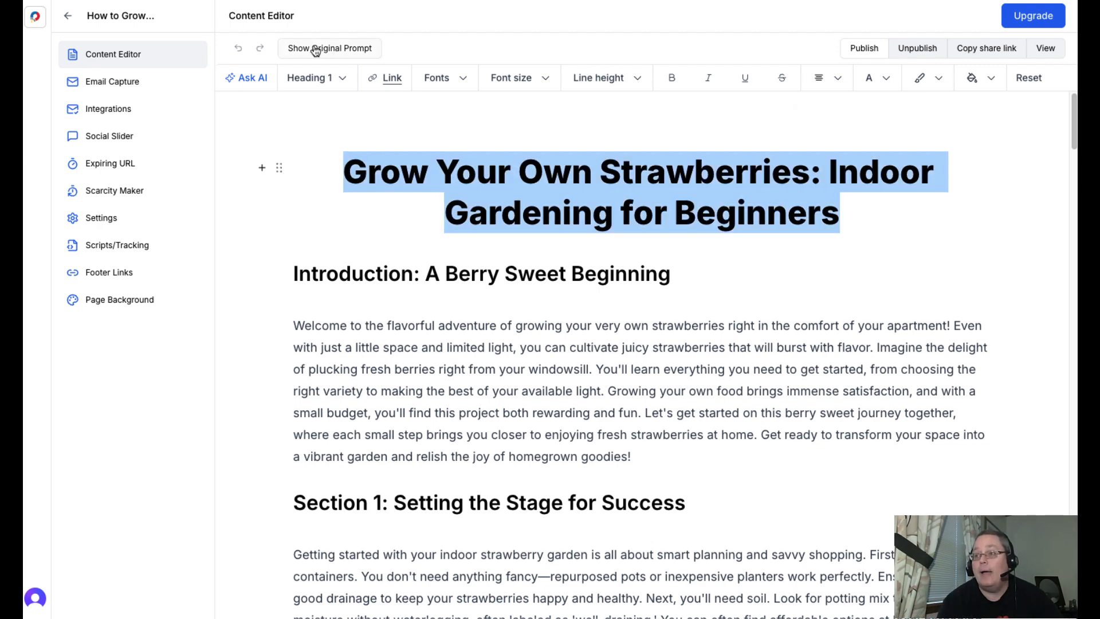
pyautogui.click(314, 49)
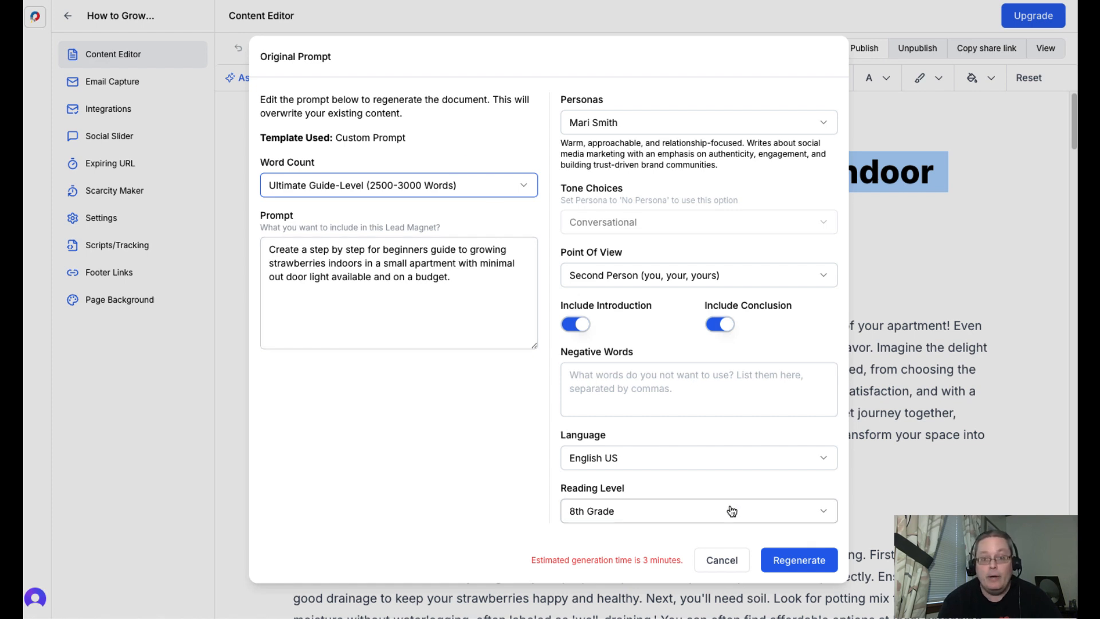
pyautogui.click(715, 565)
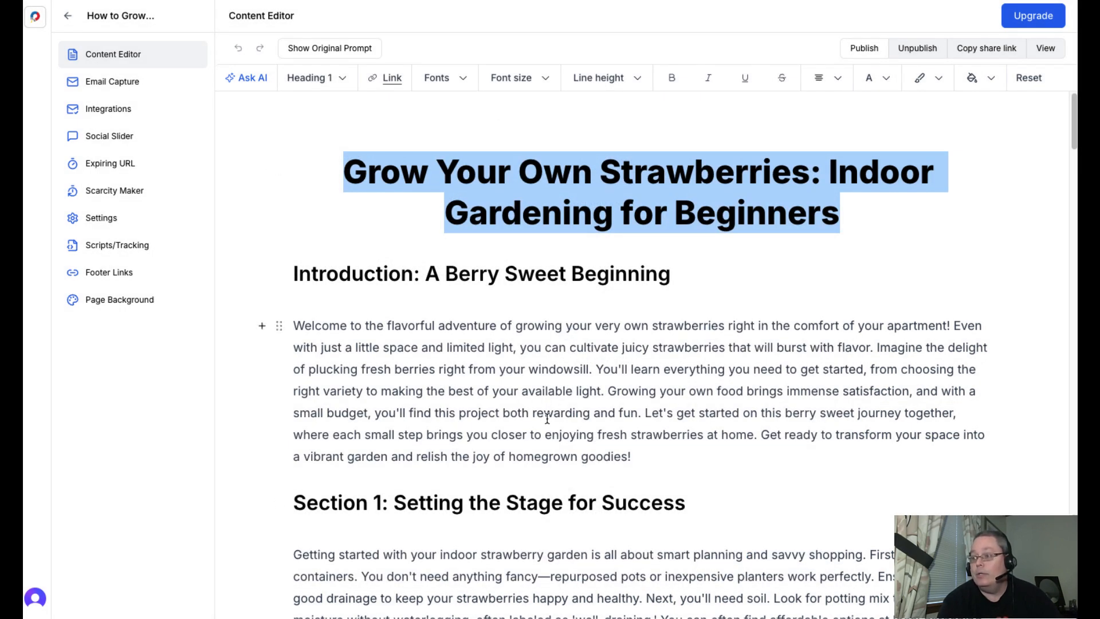
# - Insert a 3-column block between the introduction paragraph and the Section 1 heading
pyautogui.click(648, 457)
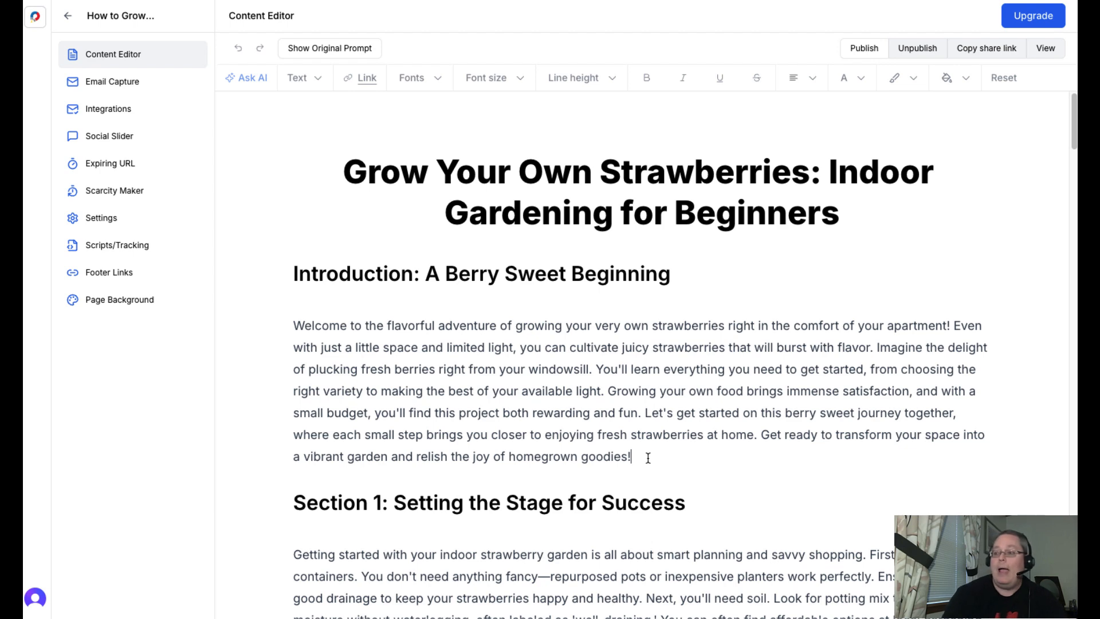
pyautogui.press('Return')
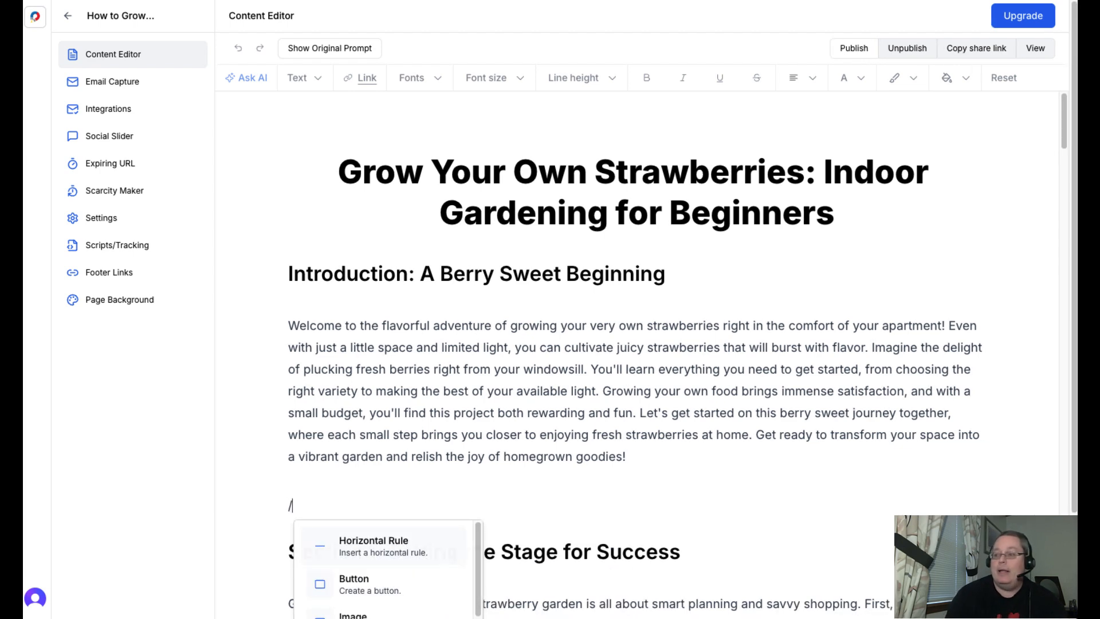
pyautogui.write('/')
pyautogui.scroll(-1, 648, 457)
pyautogui.scroll(2, 648, 457)
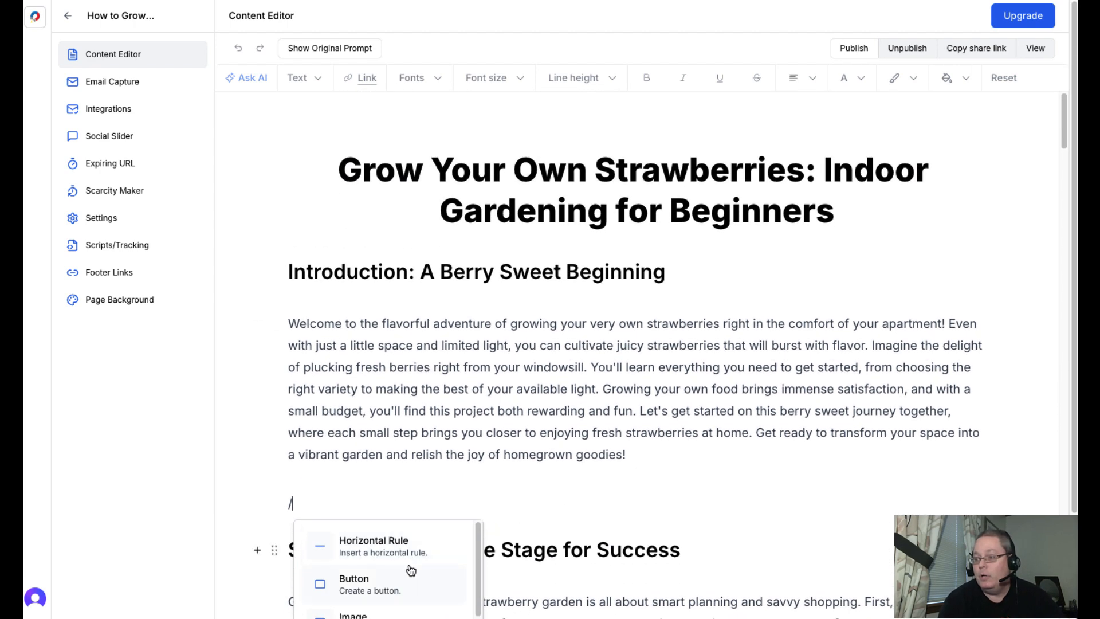
pyautogui.scroll(-1, 410, 570)
pyautogui.scroll(-4, 410, 571)
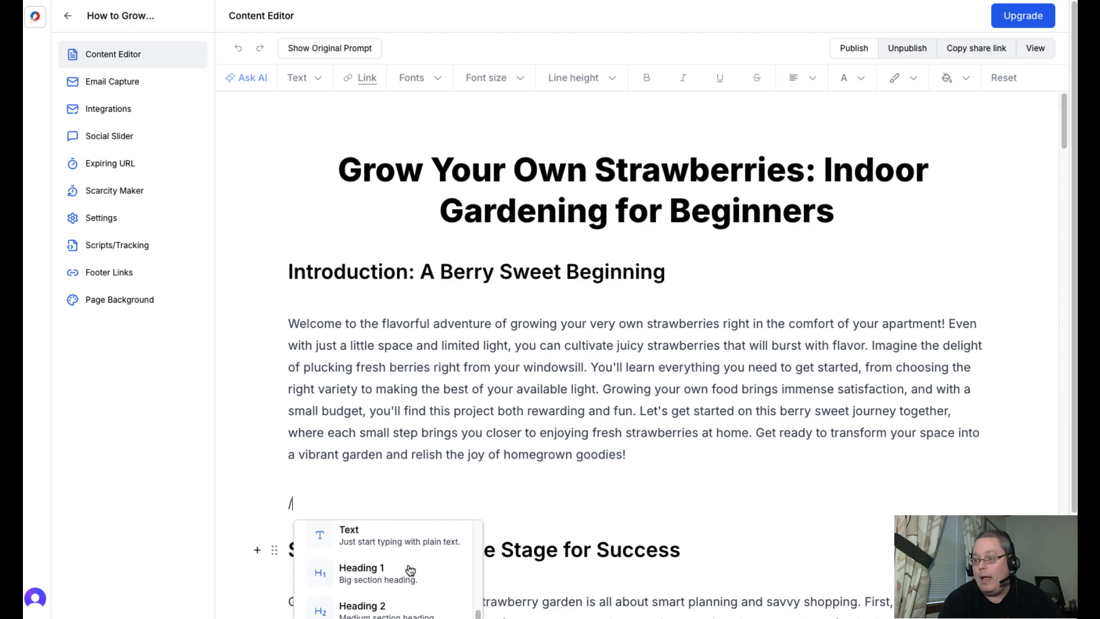
pyautogui.scroll(-1, 410, 569)
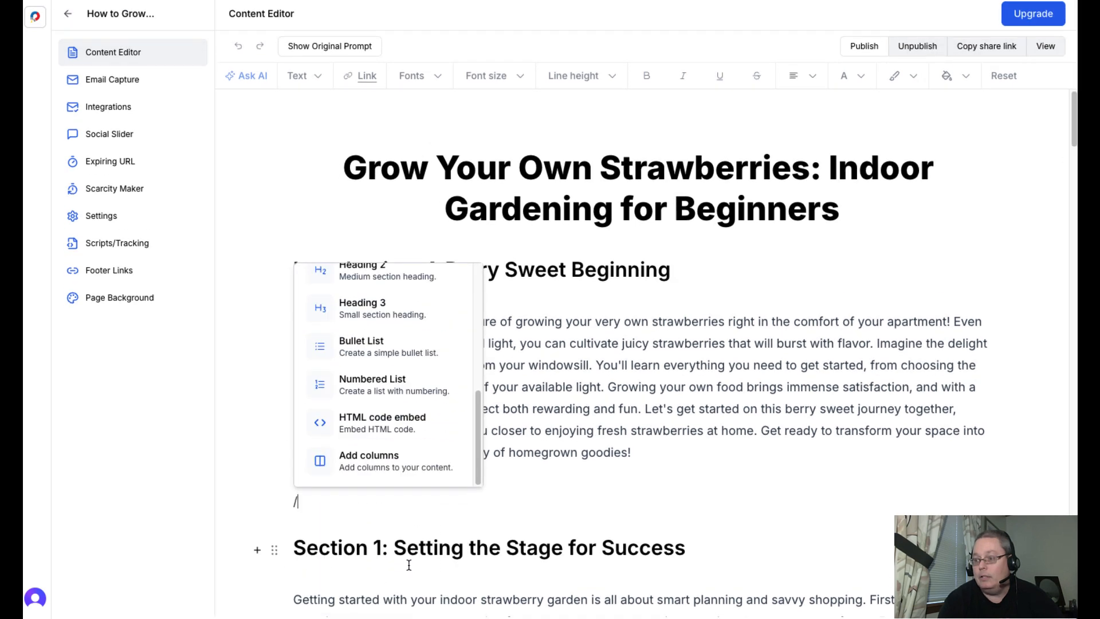
pyautogui.click(380, 470)
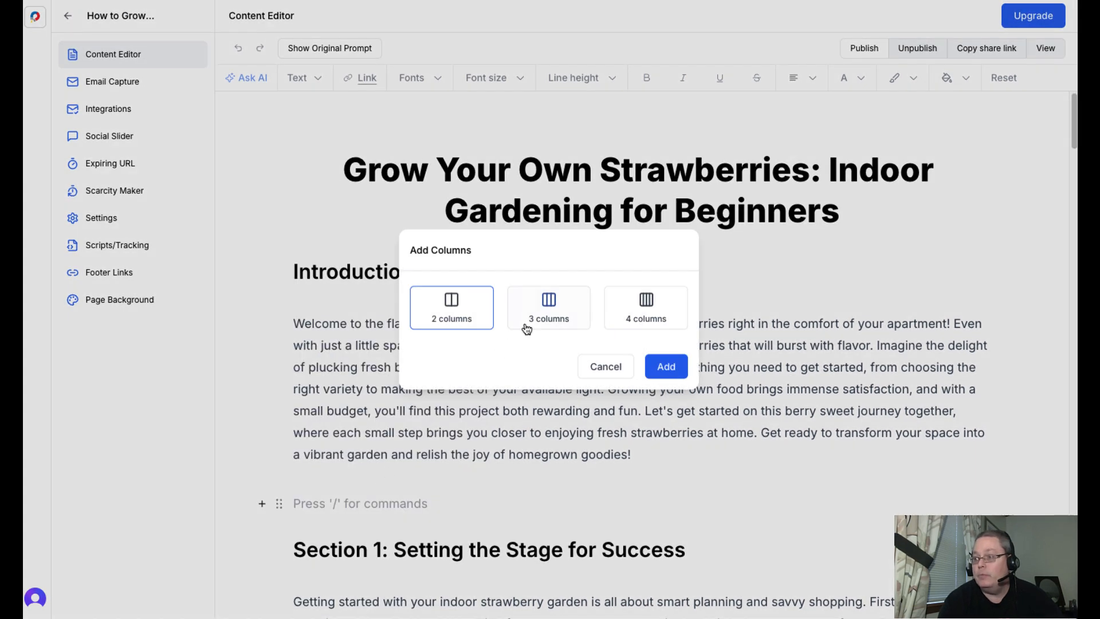
pyautogui.click(547, 319)
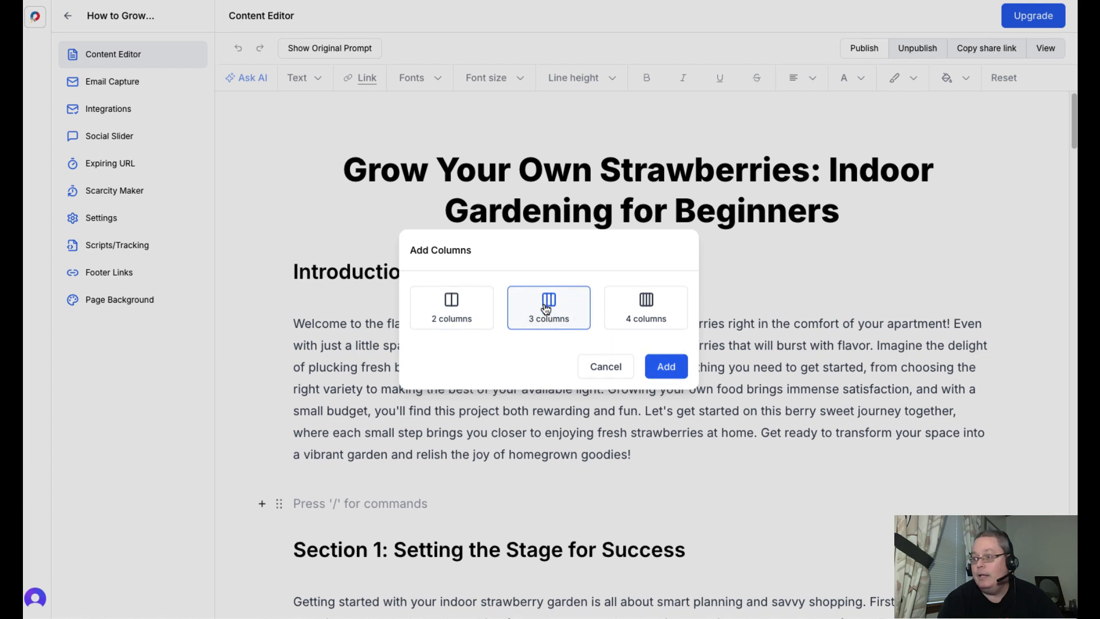
pyautogui.click(664, 367)
# - Insert the image strawberry-6648685_640.jpg from Downloads into the first column of the new block
pyautogui.scroll(-1, 631, 466)
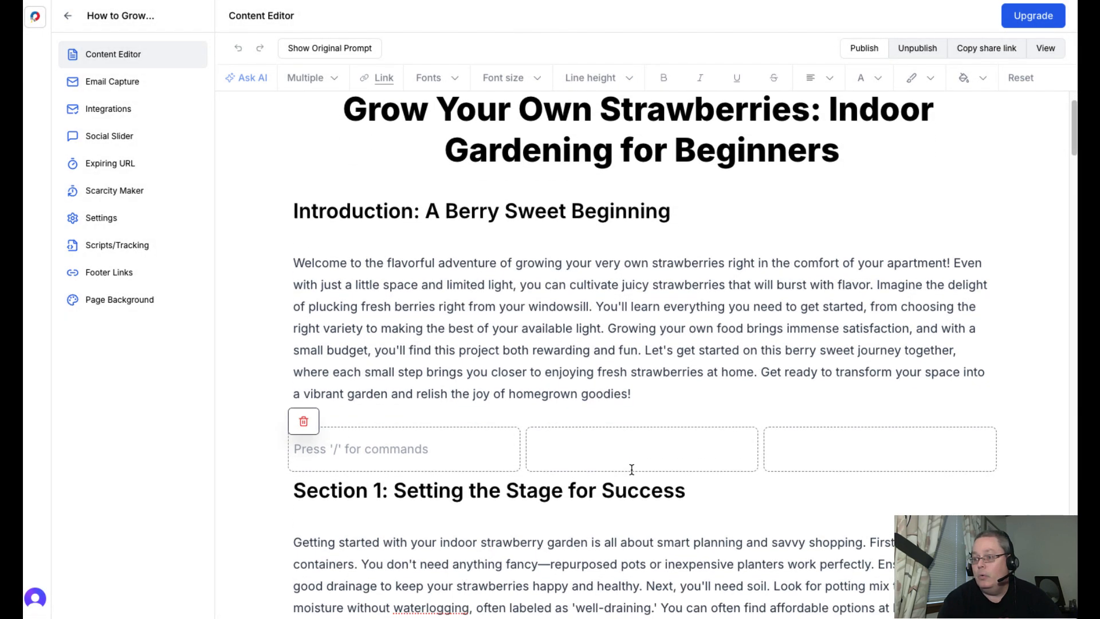
pyautogui.click(342, 446)
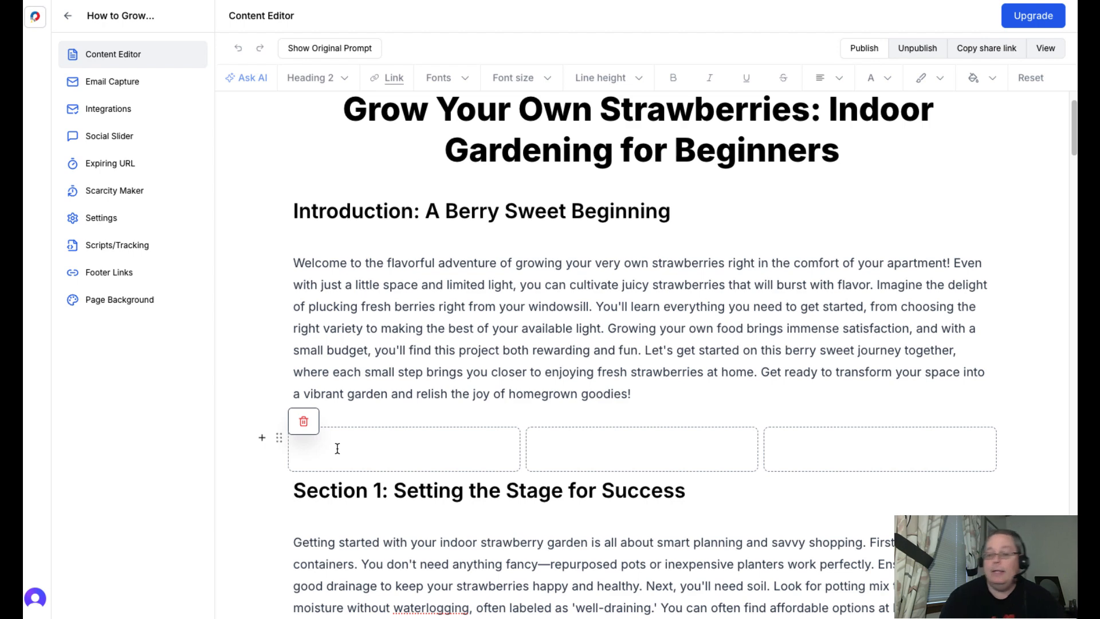
pyautogui.scroll(-1, 338, 401)
pyautogui.write('/')
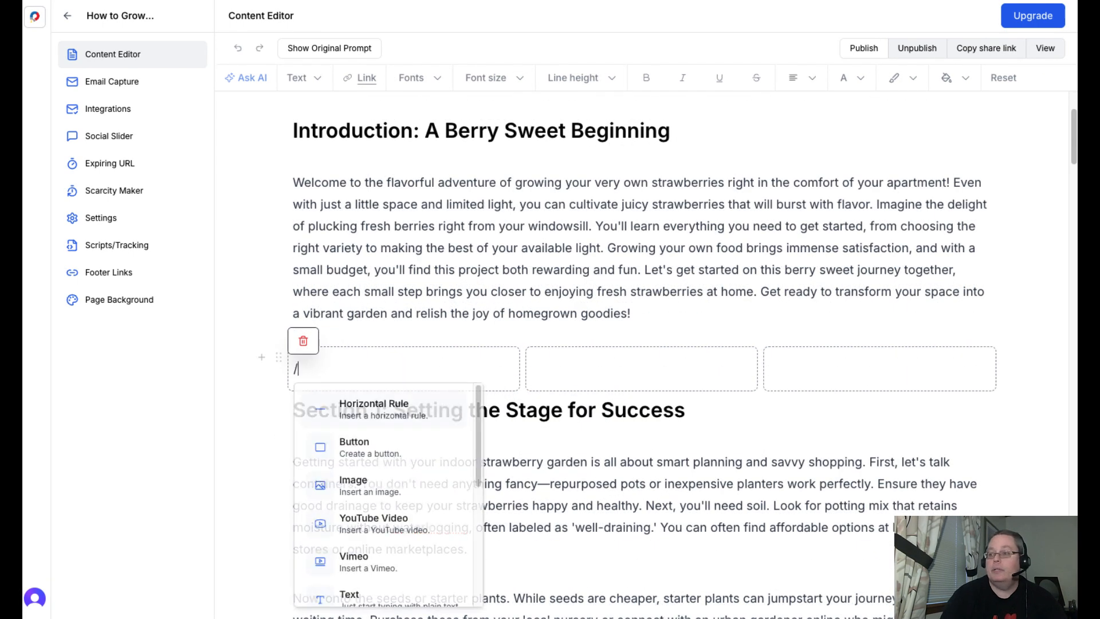
pyautogui.click(348, 485)
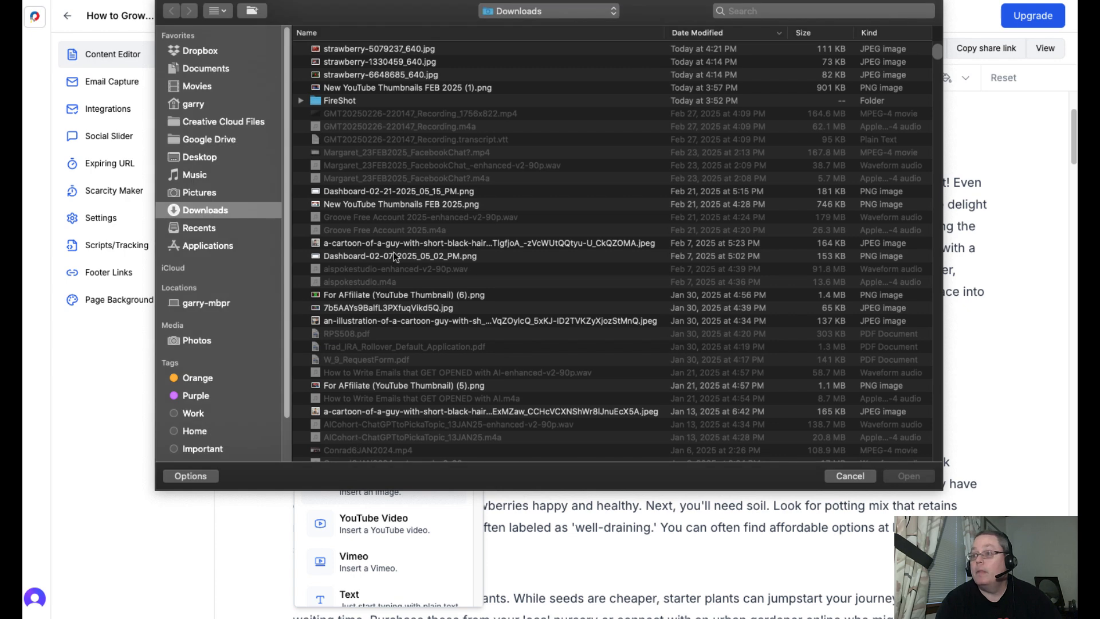
pyautogui.doubleClick(379, 74)
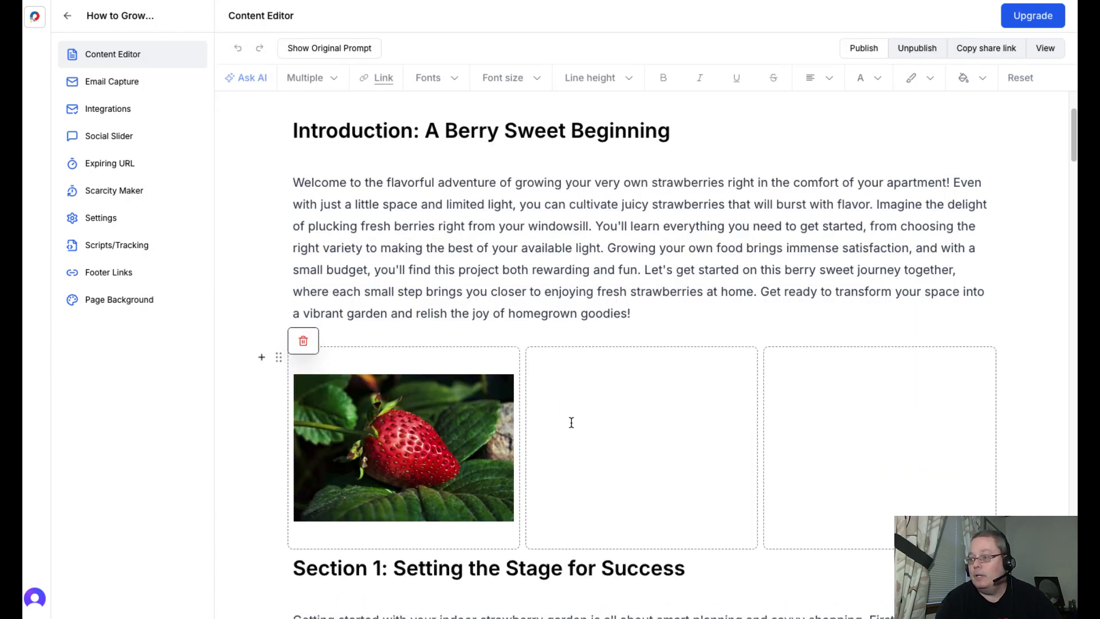
# - Insert the image strawberry-1330459_640.jpg from Downloads into the middle column
pyautogui.click(555, 426)
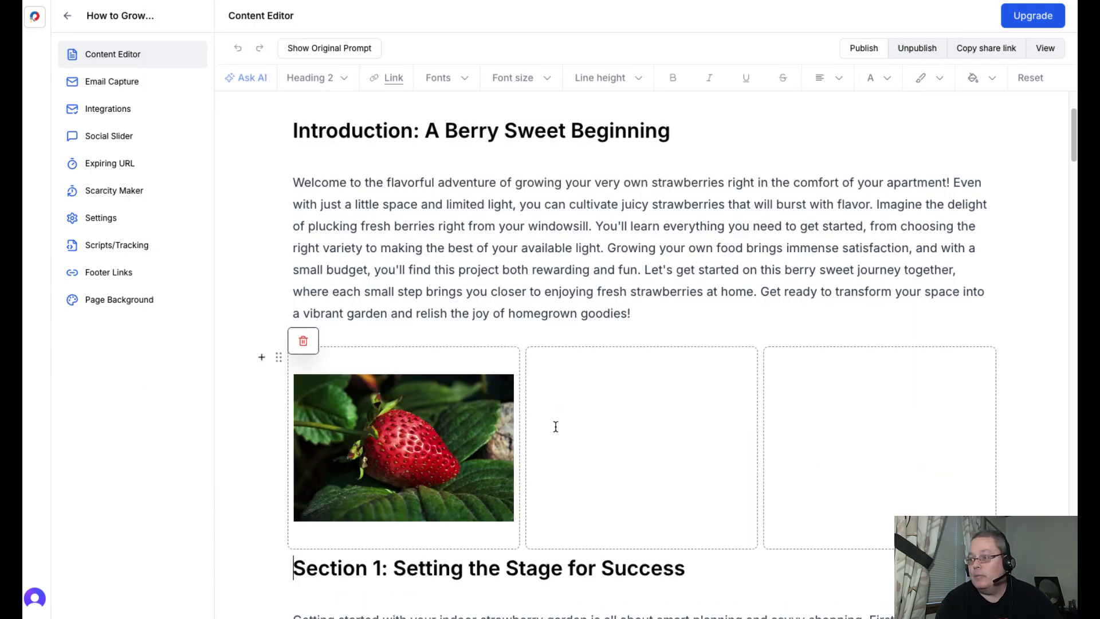
pyautogui.click(557, 375)
pyautogui.write('/')
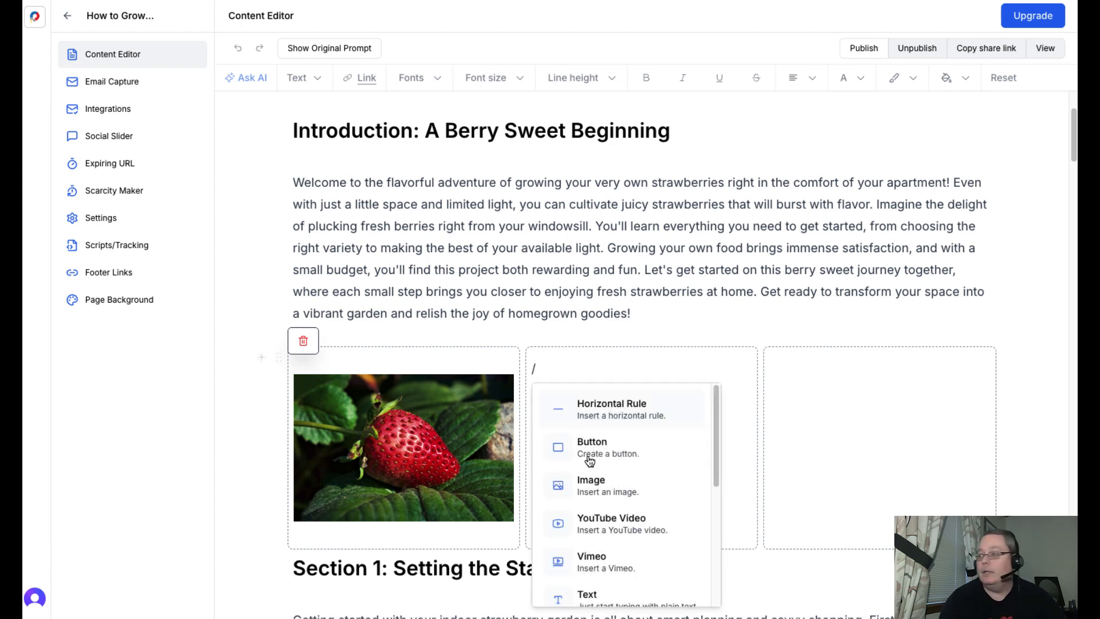
pyautogui.click(597, 496)
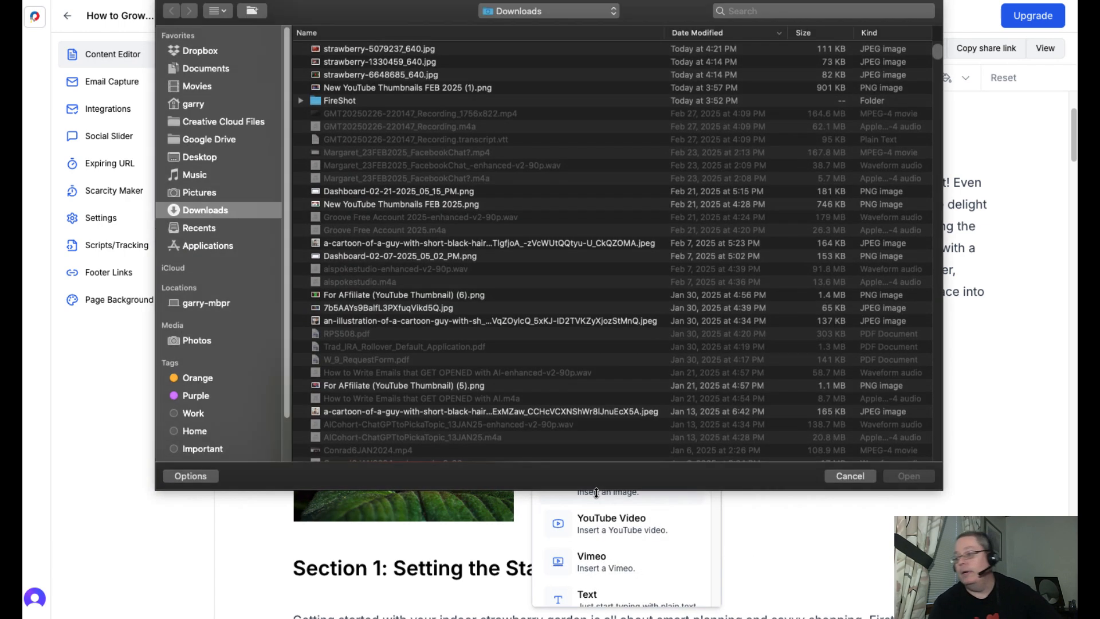
pyautogui.doubleClick(405, 61)
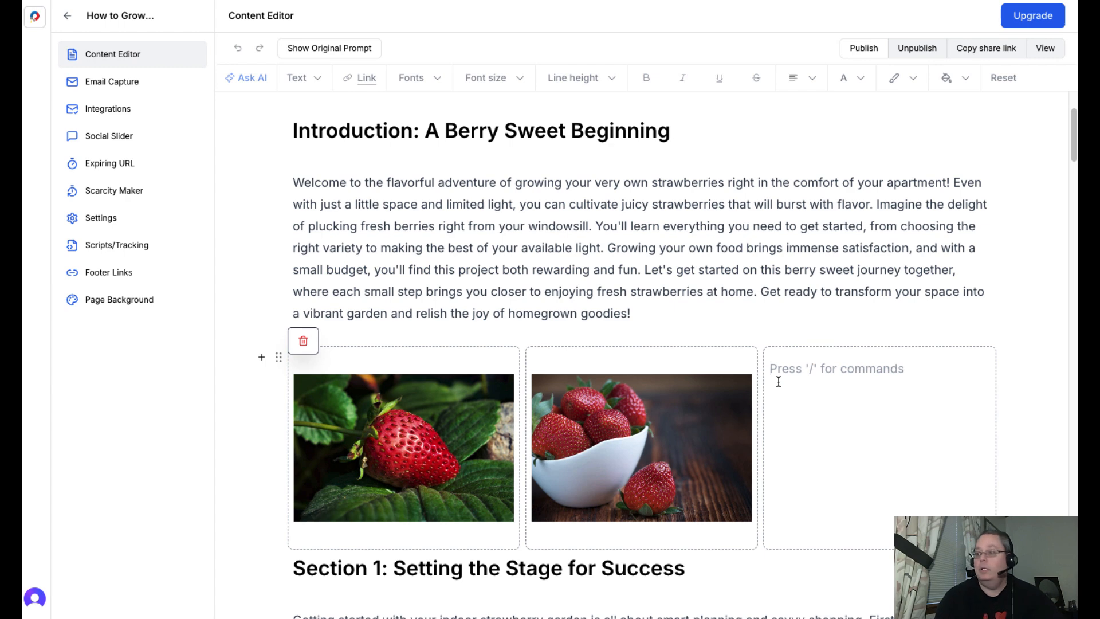
# - Insert the image strawberry-5079237_640.jpg from Downloads into the third column and leave the column block
pyautogui.write('/')
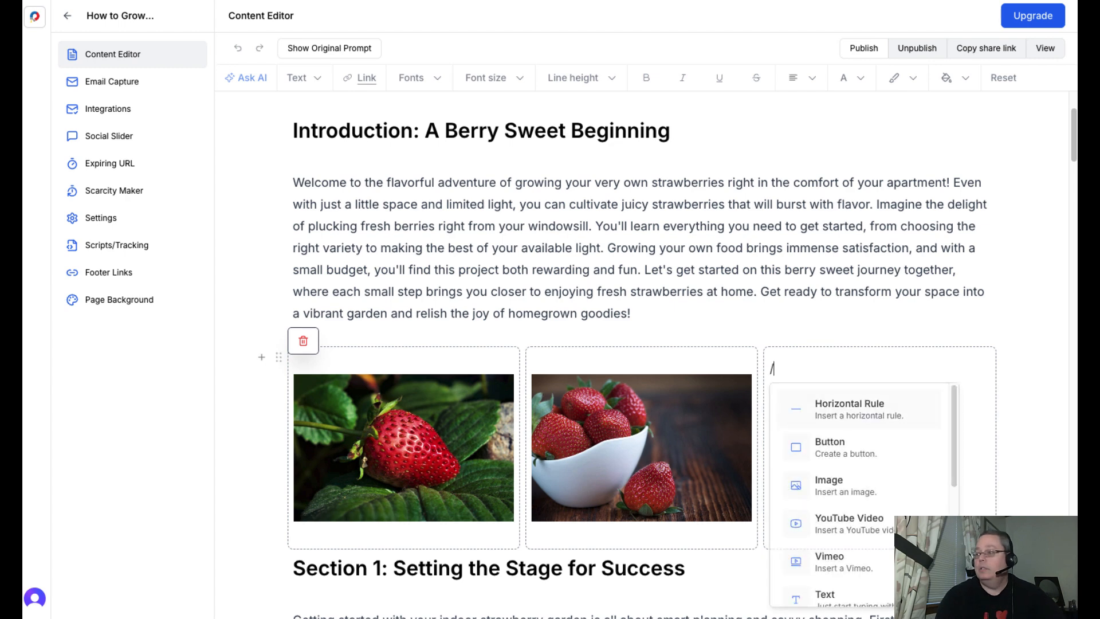
pyautogui.click(818, 483)
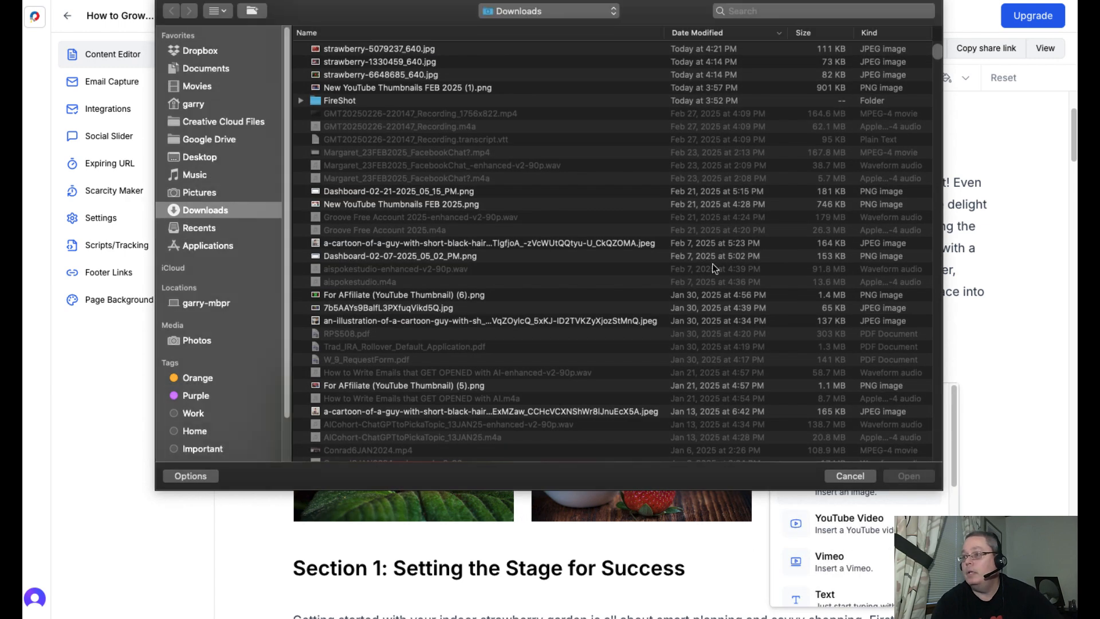
pyautogui.doubleClick(373, 49)
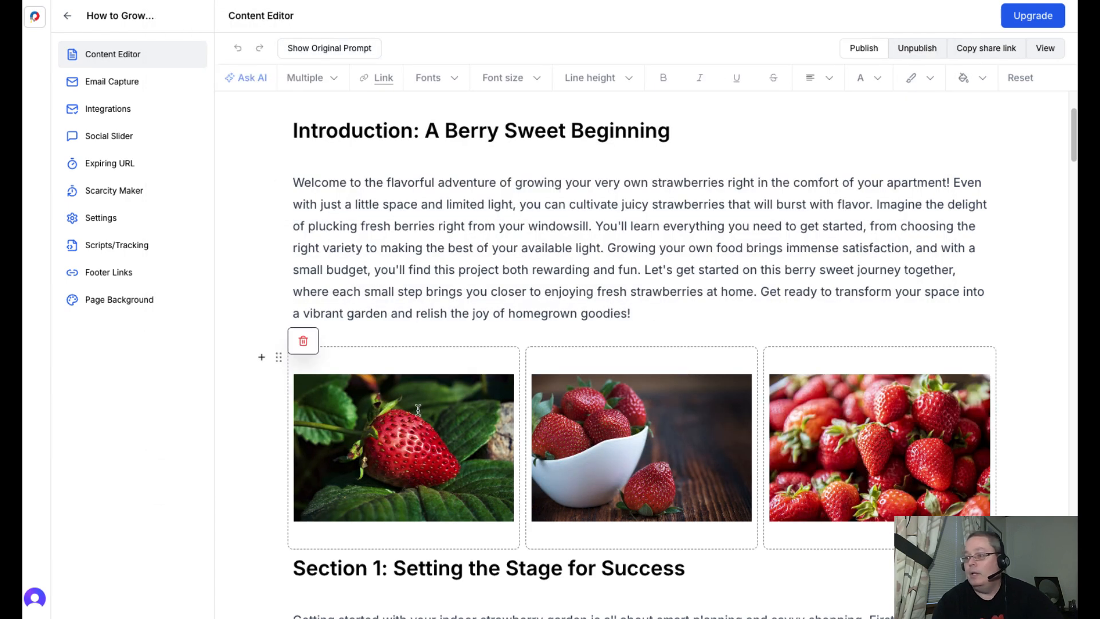
pyautogui.click(647, 318)
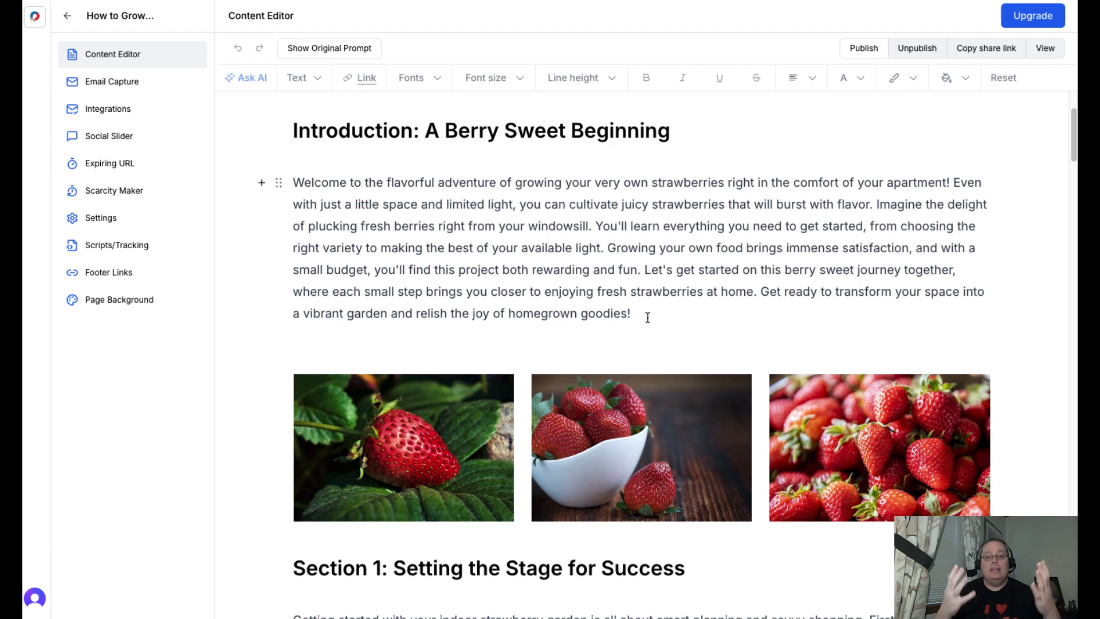
pyautogui.scroll(3, 504, 308)
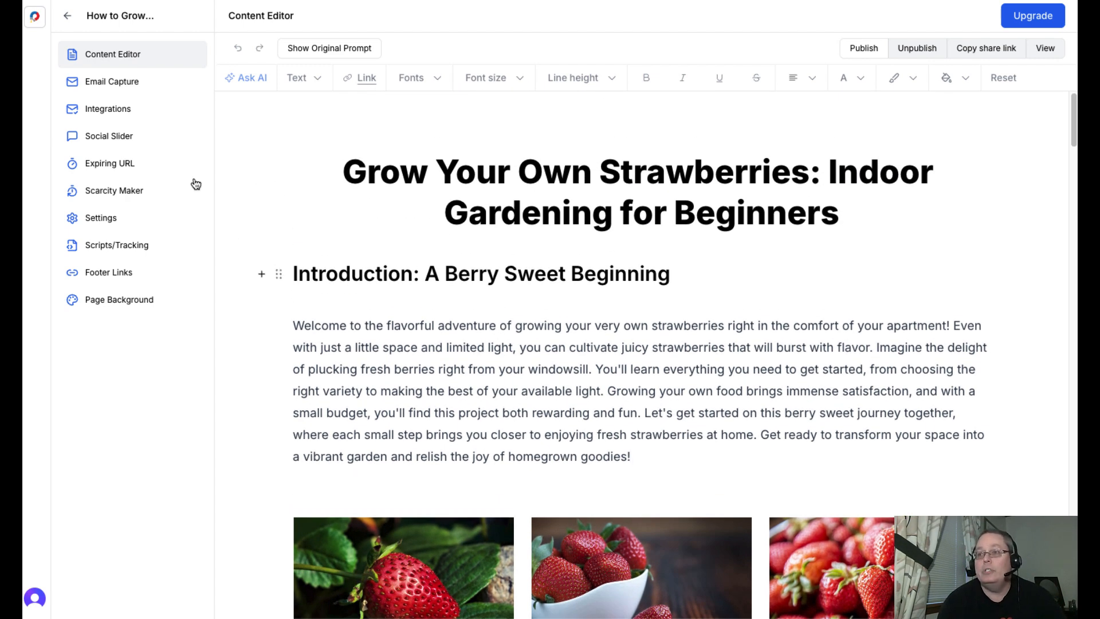
# - Preview the email capture form's eBook Style, Blurred Button, Video and No Email Capture Form templates, and return to Standard
pyautogui.click(132, 84)
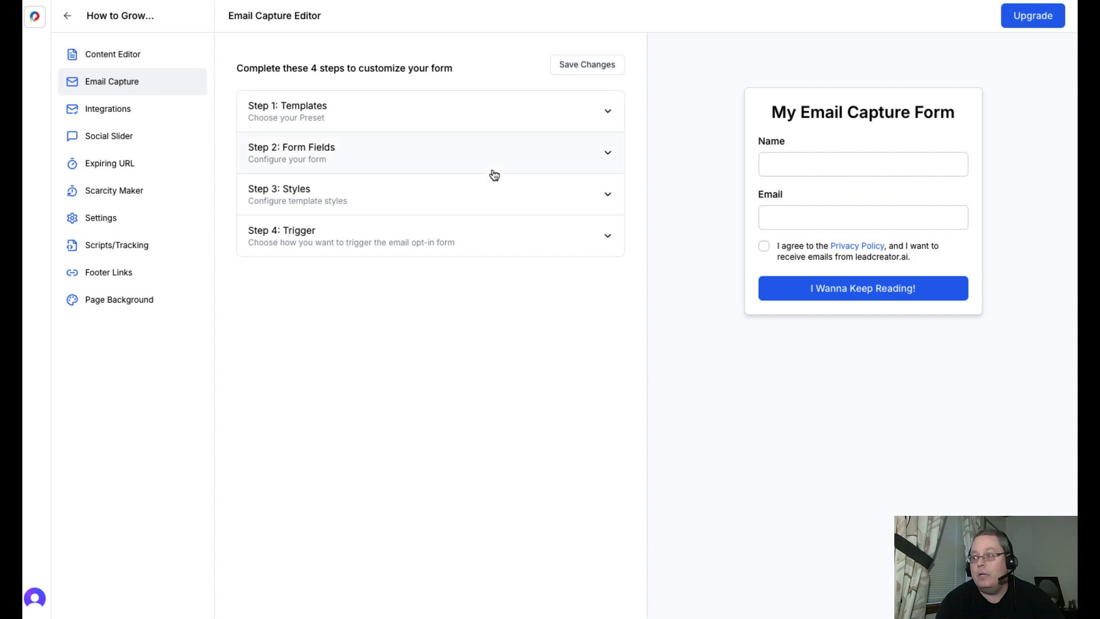
pyautogui.click(607, 114)
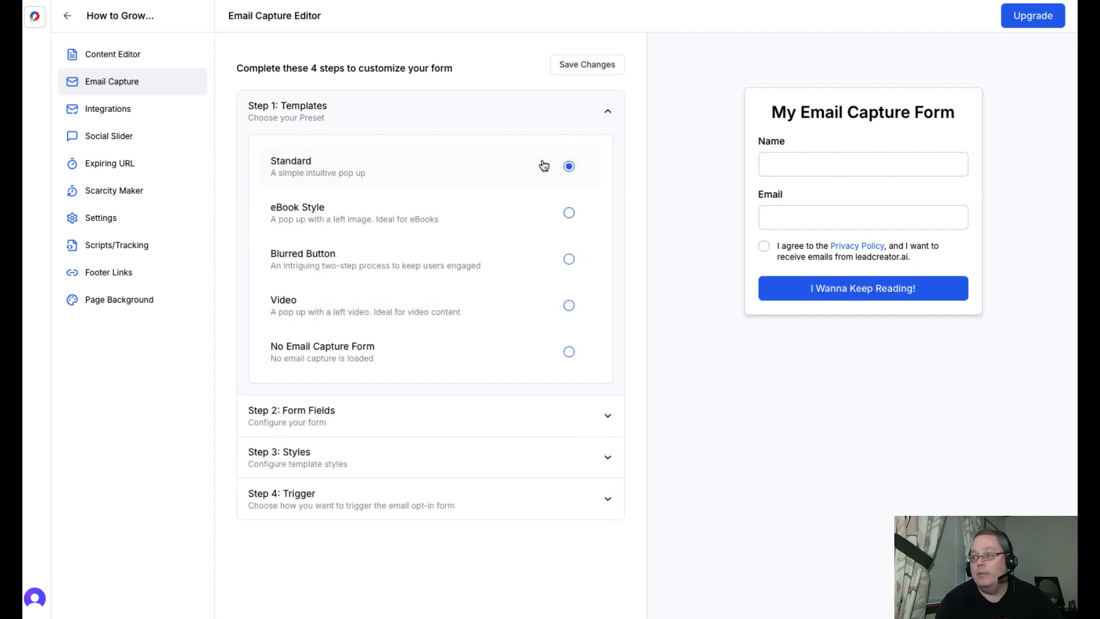
pyautogui.click(567, 212)
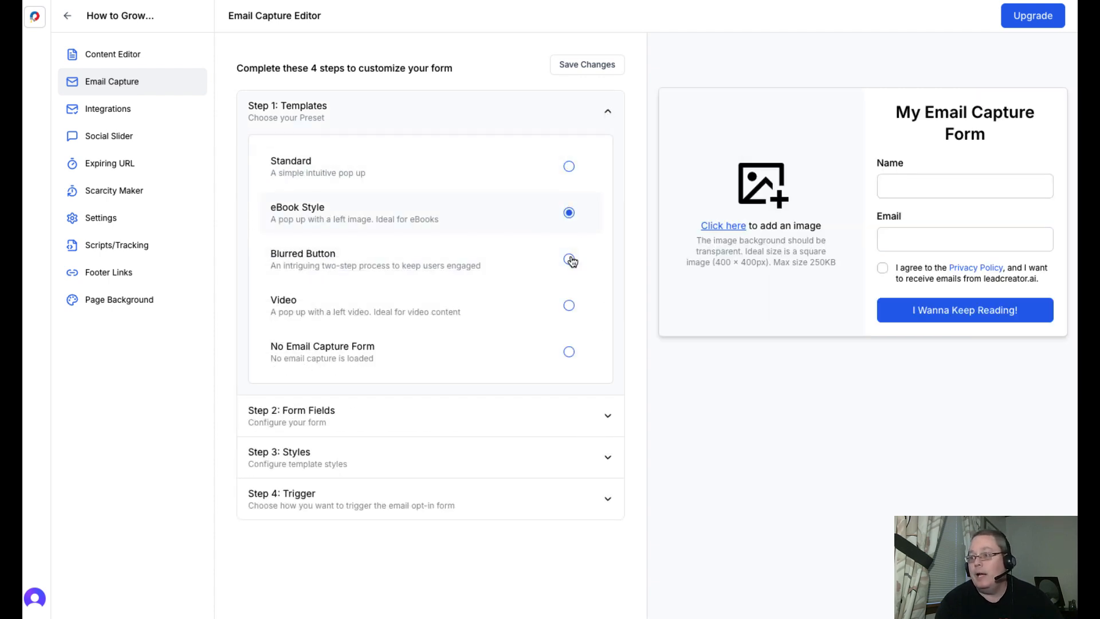
pyautogui.click(570, 258)
pyautogui.click(566, 308)
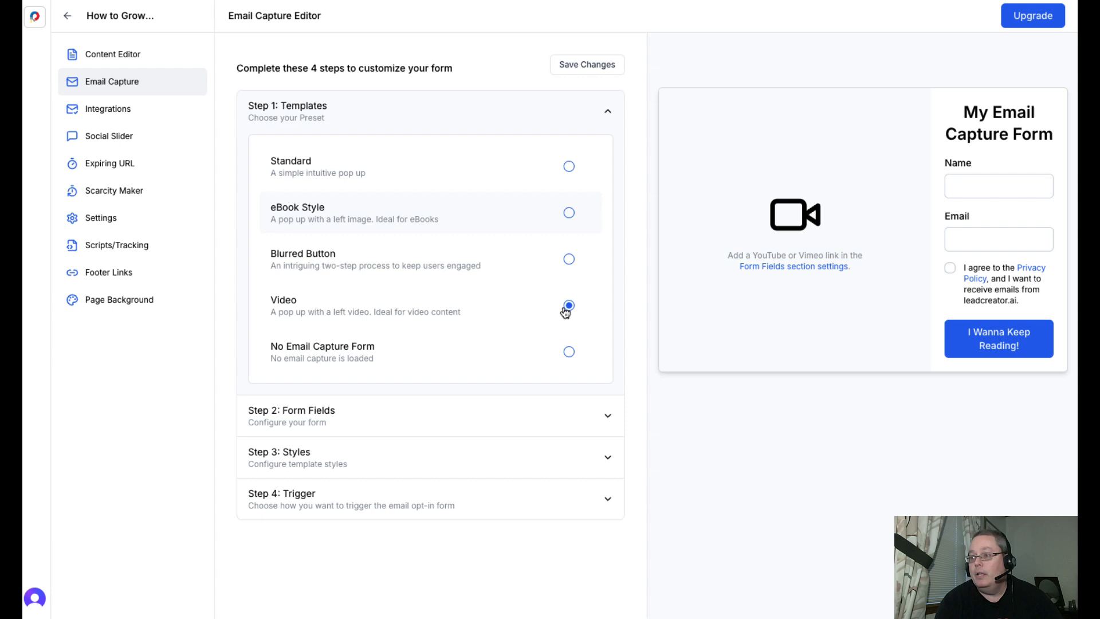
pyautogui.click(570, 353)
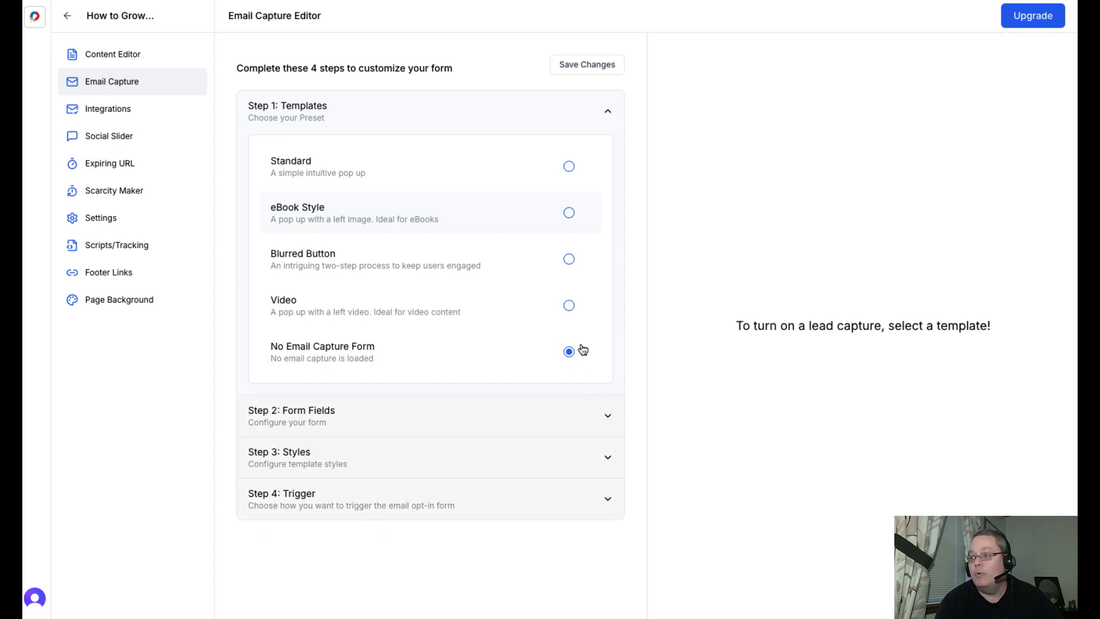
pyautogui.click(569, 166)
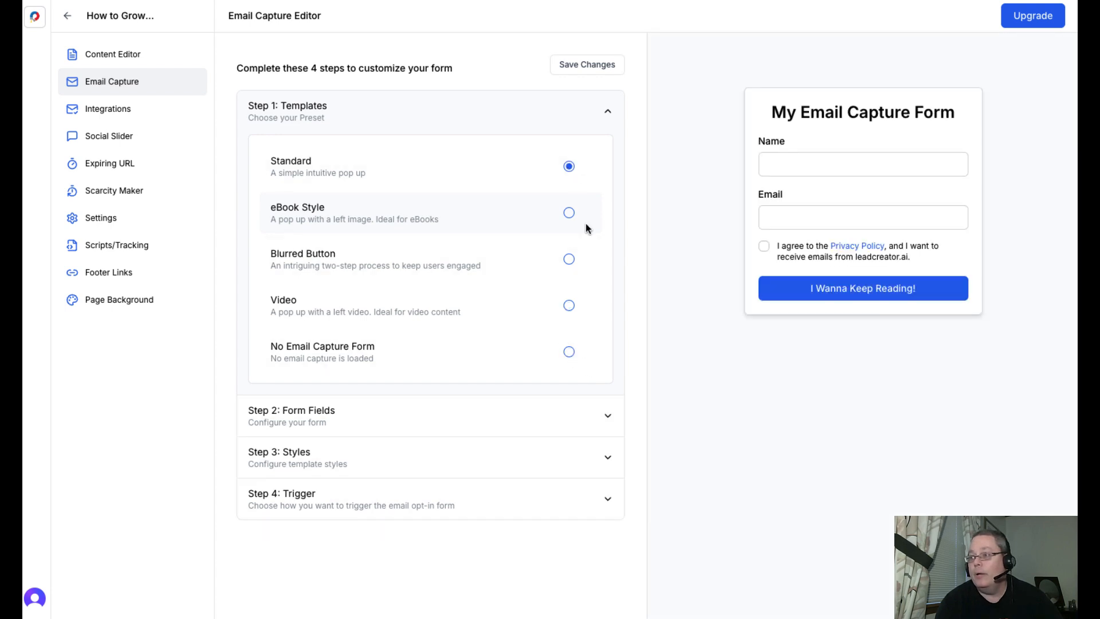
# - Enable Double Opt-in in the email capture form's fields and review its title, subtitle and access URL settings
pyautogui.click(602, 417)
pyautogui.scroll(-3, 461, 382)
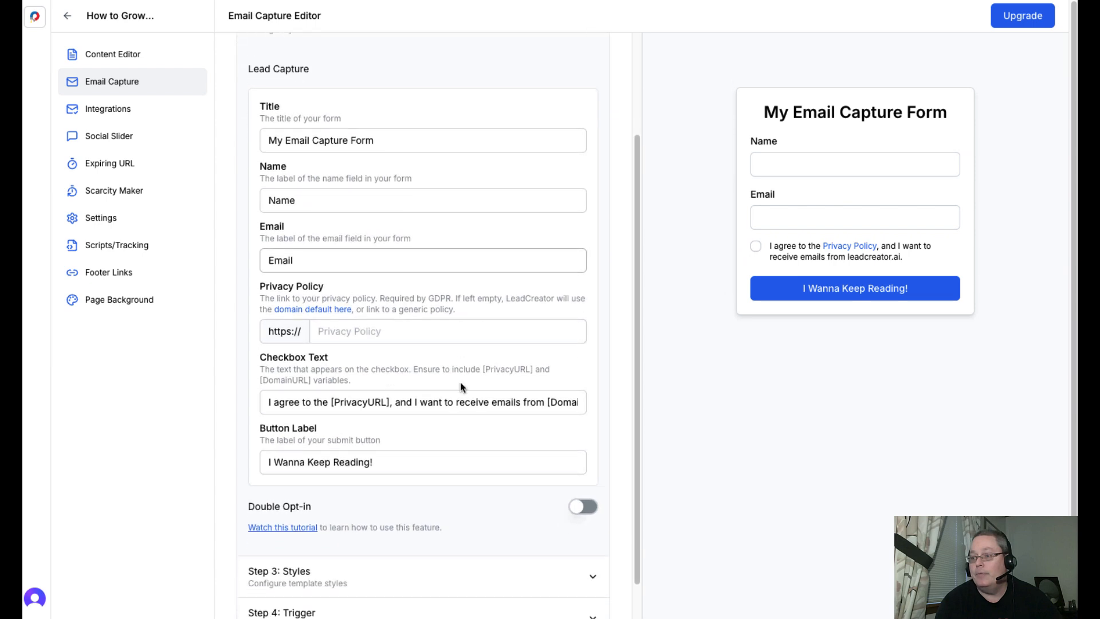
pyautogui.click(581, 466)
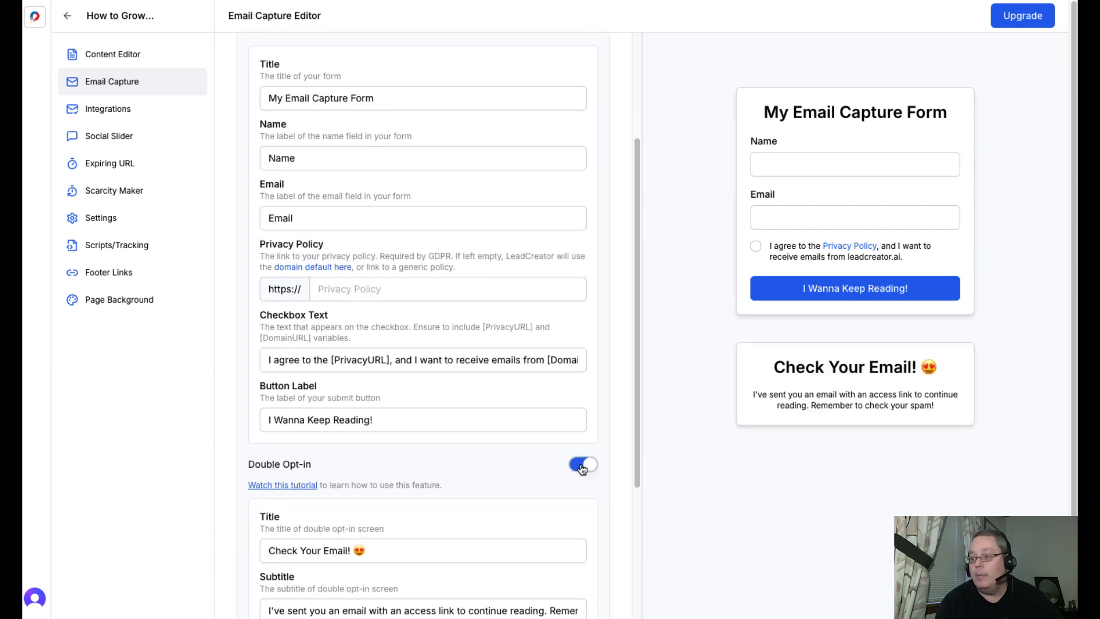
pyautogui.scroll(-2, 476, 462)
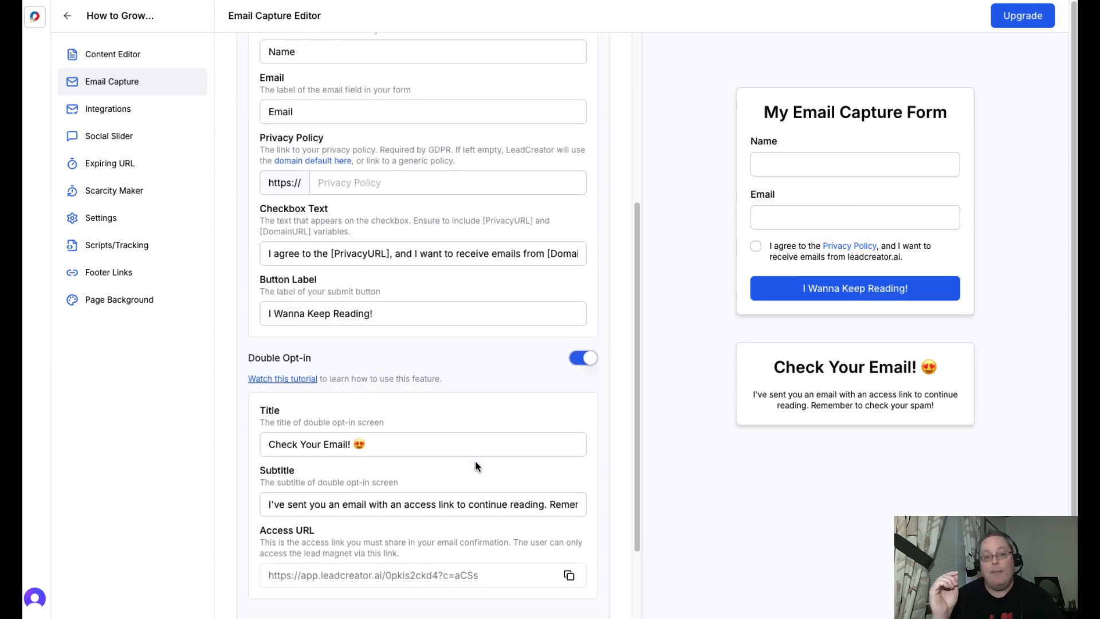
pyautogui.scroll(-2, 475, 466)
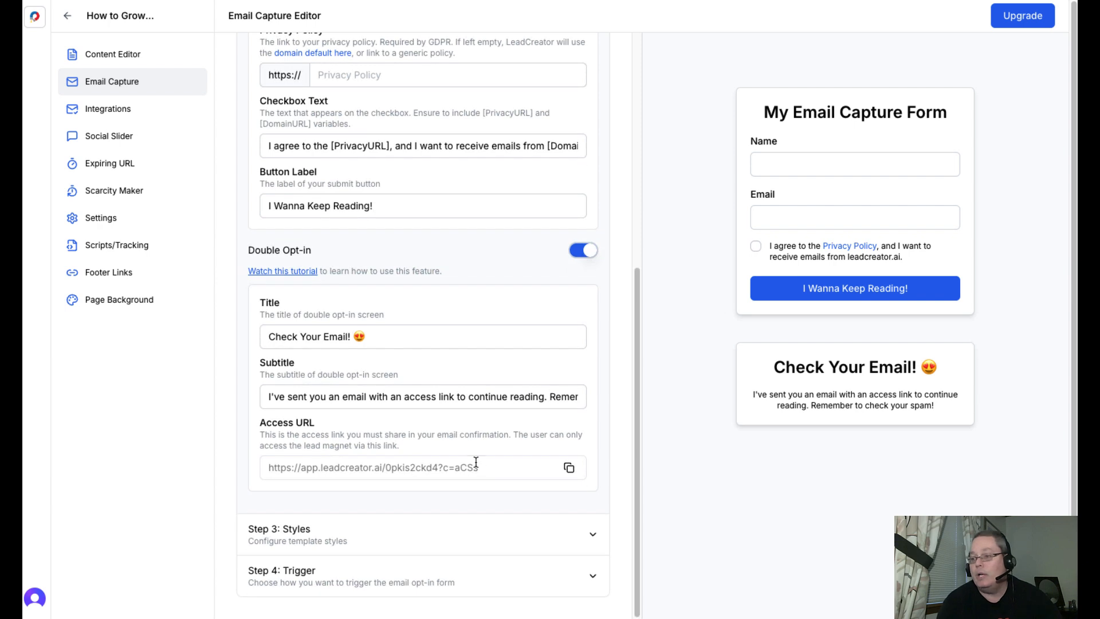
# - Review the email capture form's styles and set its trigger to On Mouse Scroll at 25%
pyautogui.click(573, 536)
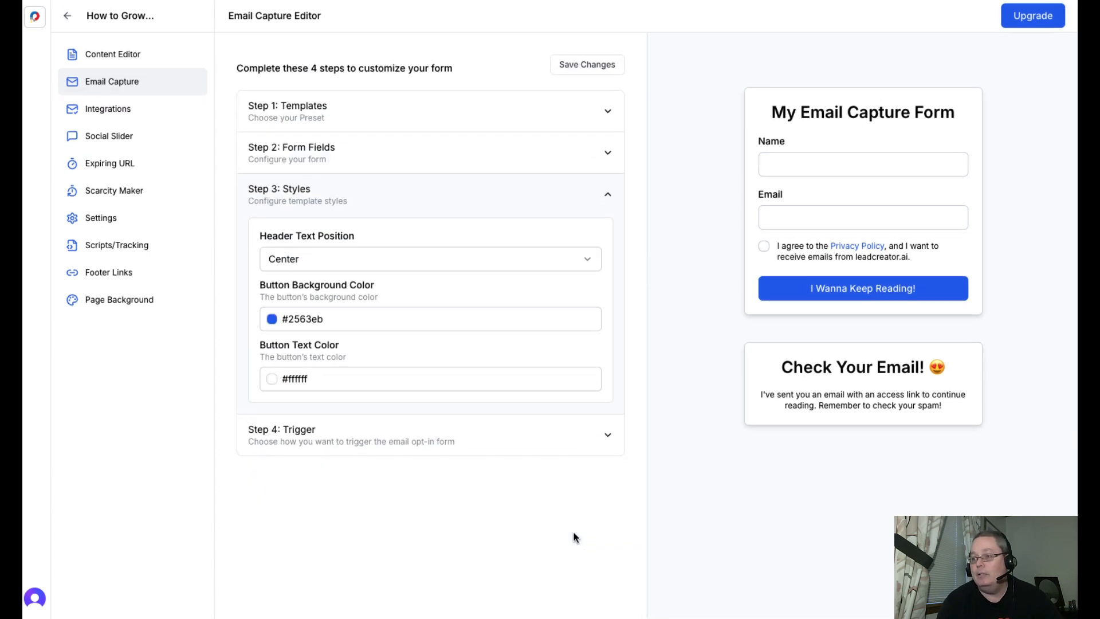
pyautogui.click(602, 433)
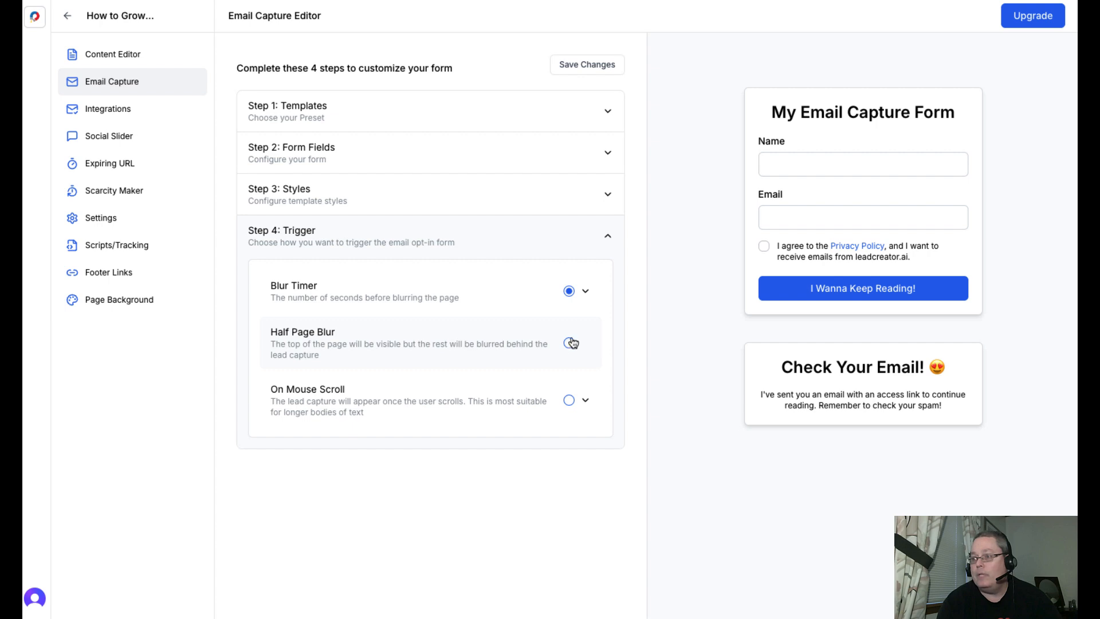
pyautogui.click(584, 402)
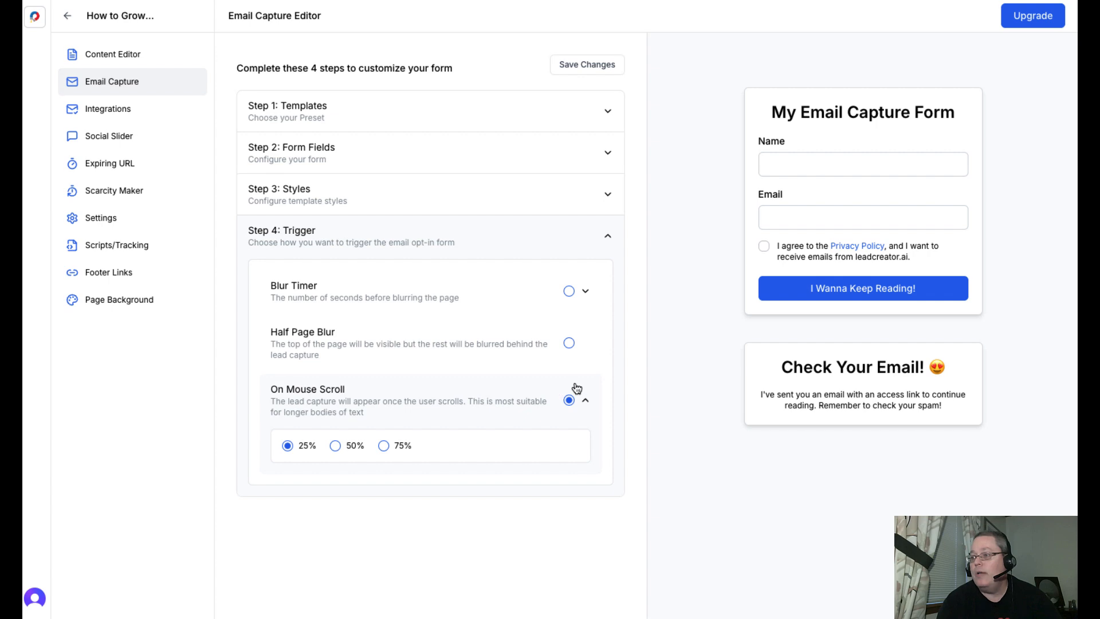
pyautogui.click(609, 237)
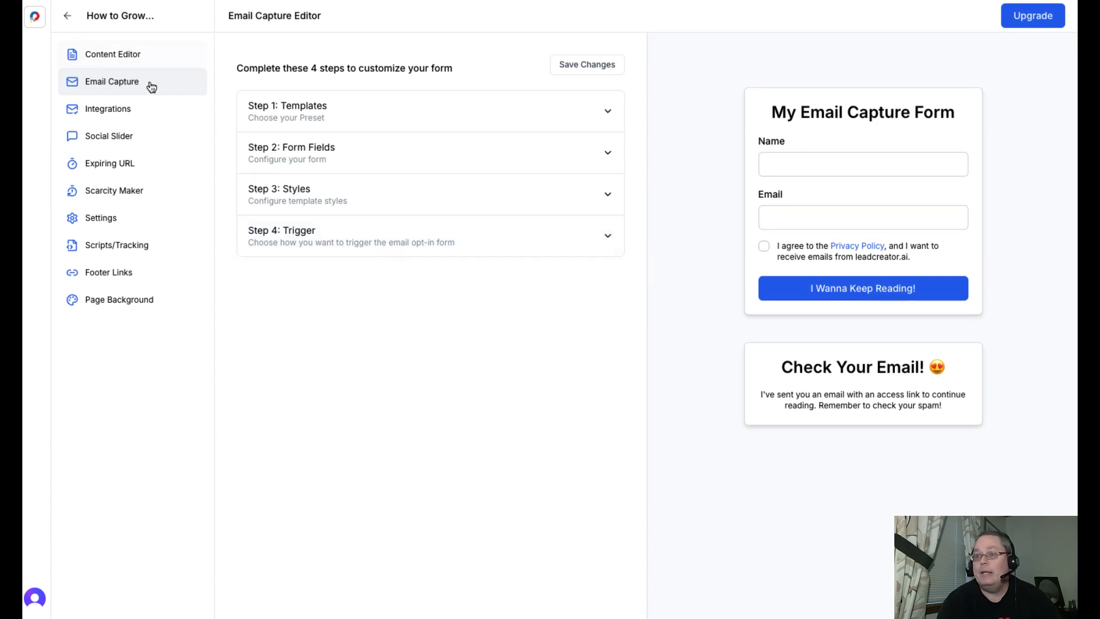
# - Review the email marketing and automation services available under the lead magnet's integrations
pyautogui.click(129, 110)
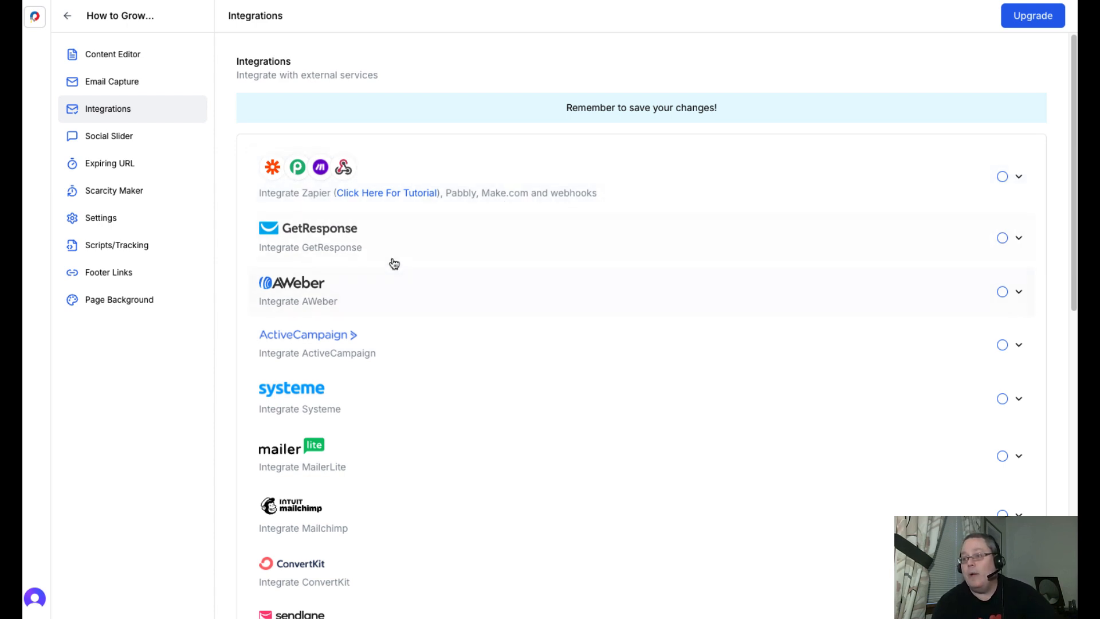
pyautogui.scroll(-5, 392, 388)
pyautogui.scroll(-3, 394, 390)
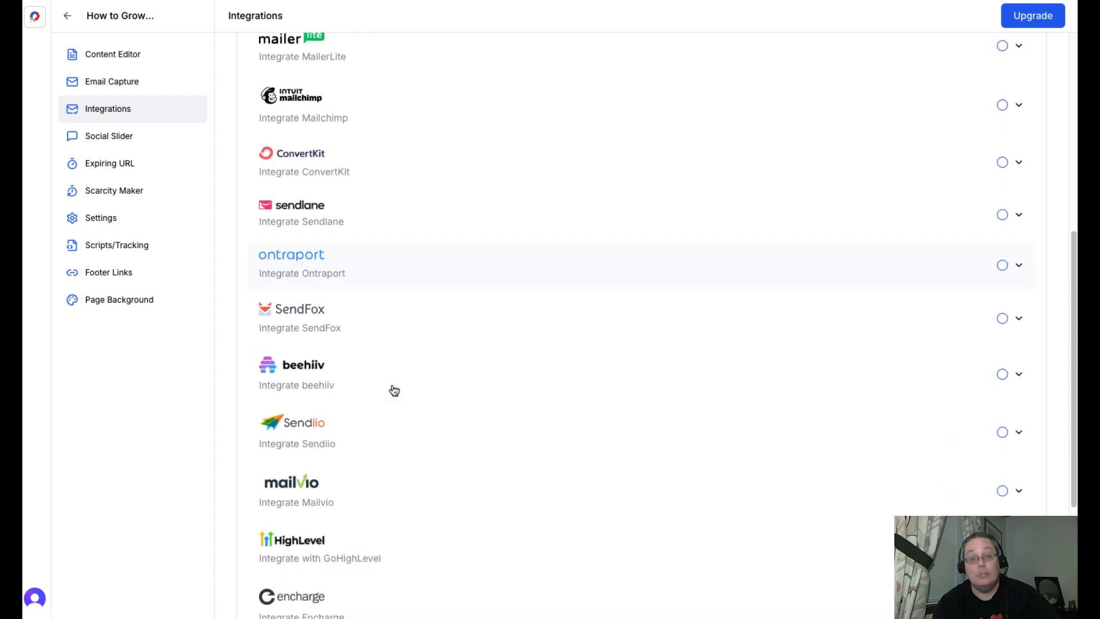
pyautogui.scroll(8, 392, 390)
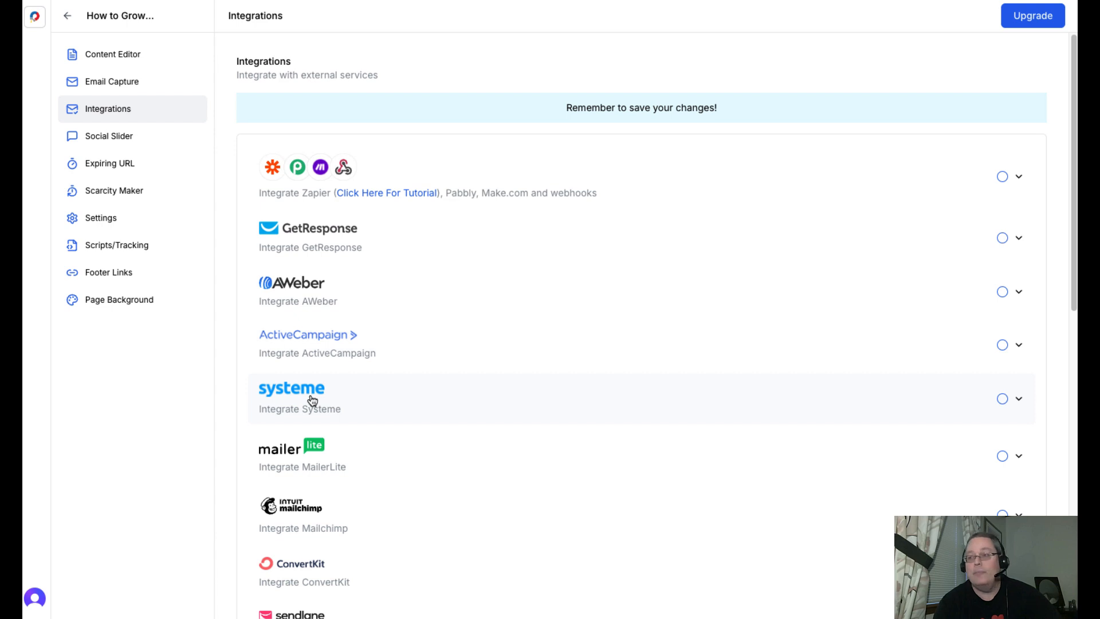
# - Review the lead magnet's Social Slider, Expiring URL and Scarcity Maker settings
pyautogui.click(116, 140)
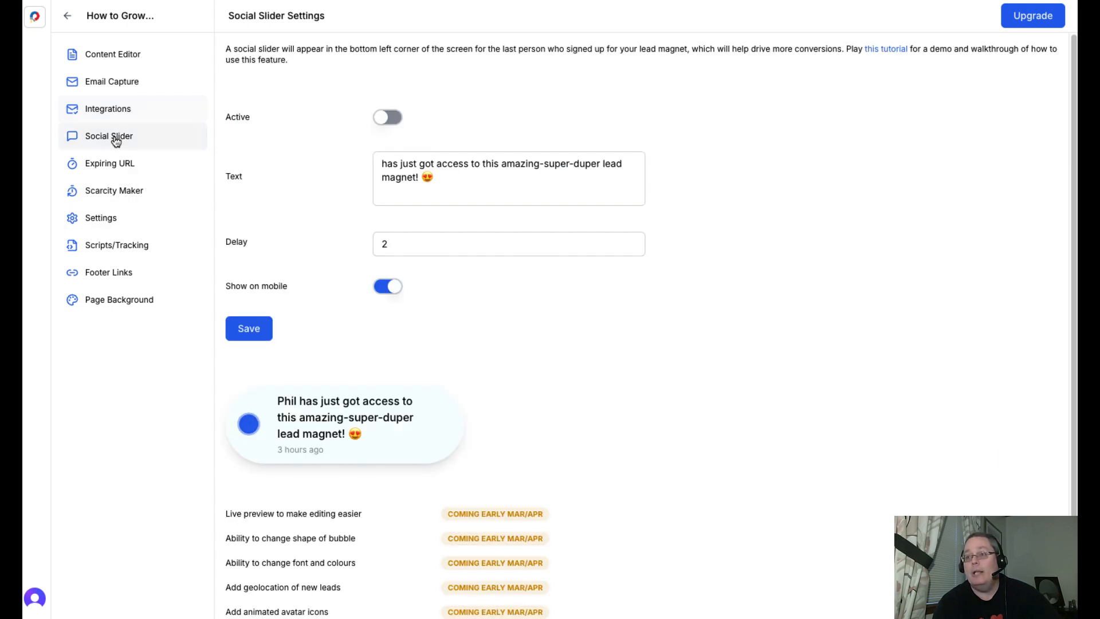
pyautogui.click(116, 167)
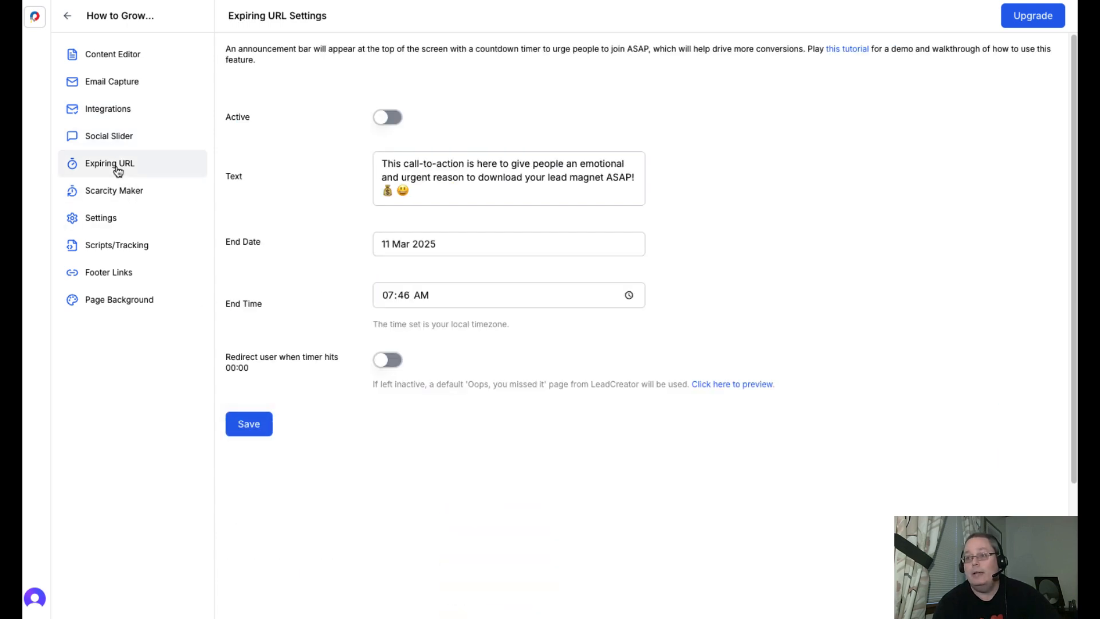
pyautogui.click(119, 196)
# - Review the lead magnet's general settings and domain choices, along with its Scripts/Tracking and Footer Links settings
pyautogui.click(116, 223)
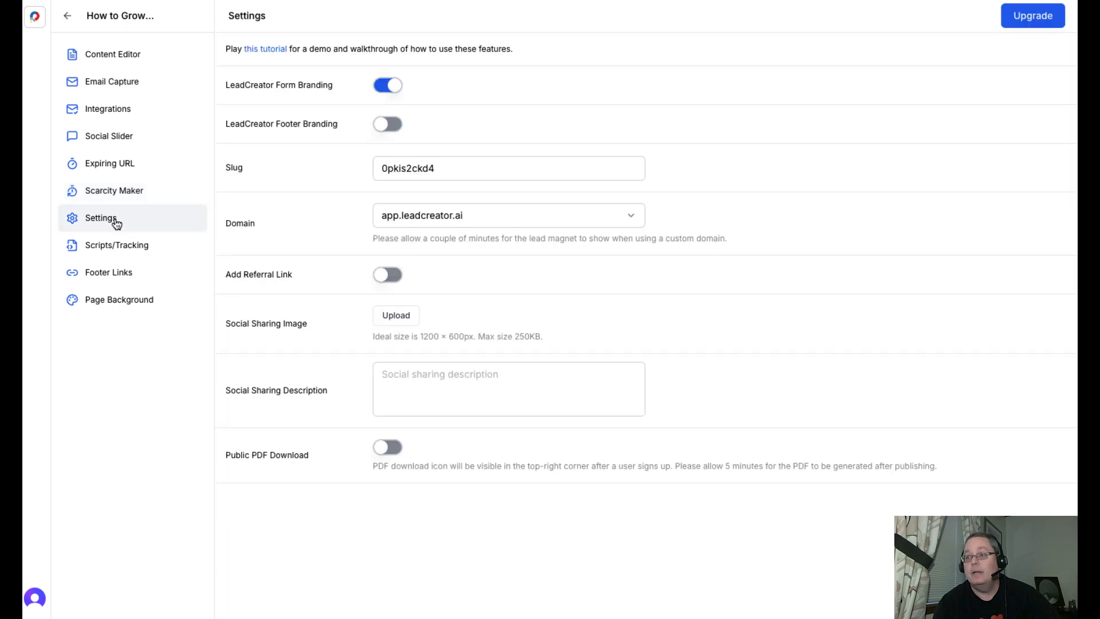
pyautogui.click(454, 217)
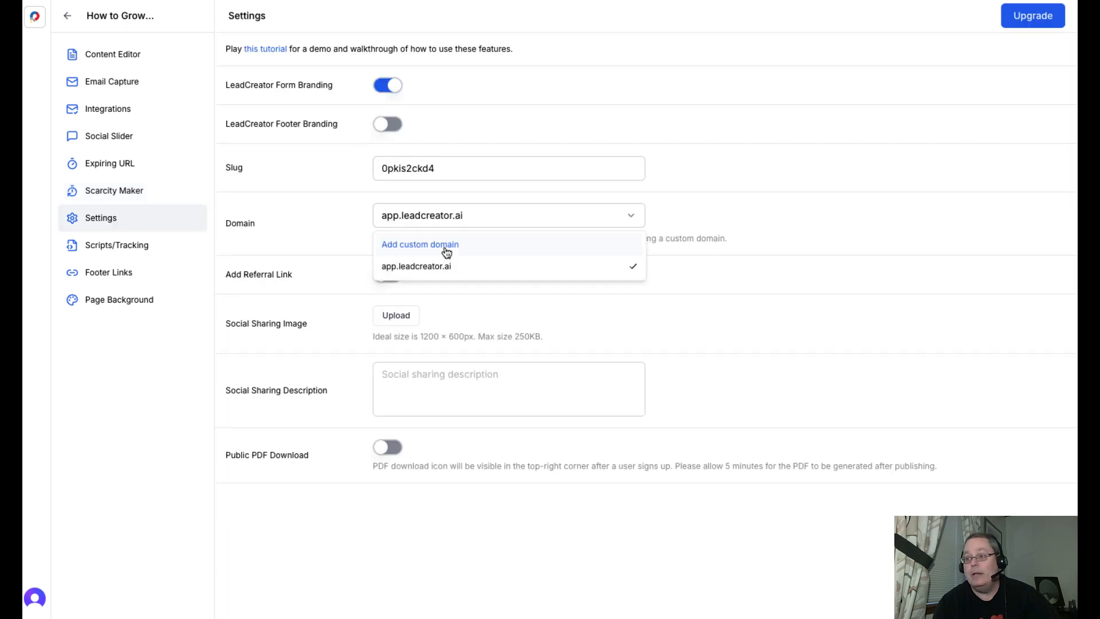
pyautogui.click(129, 245)
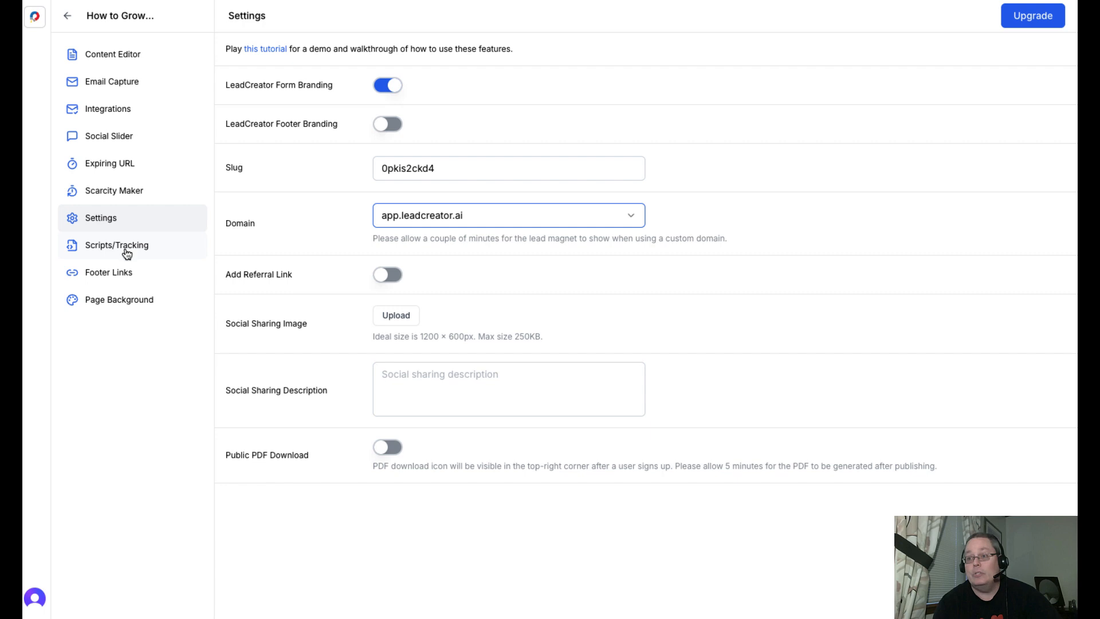
pyautogui.click(126, 253)
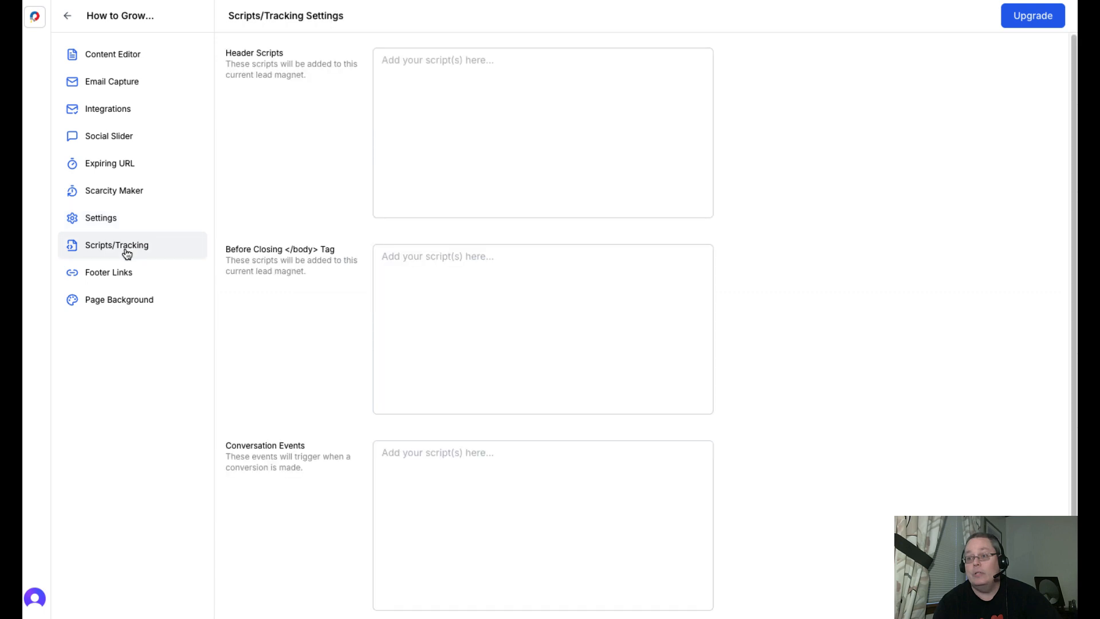
pyautogui.click(126, 279)
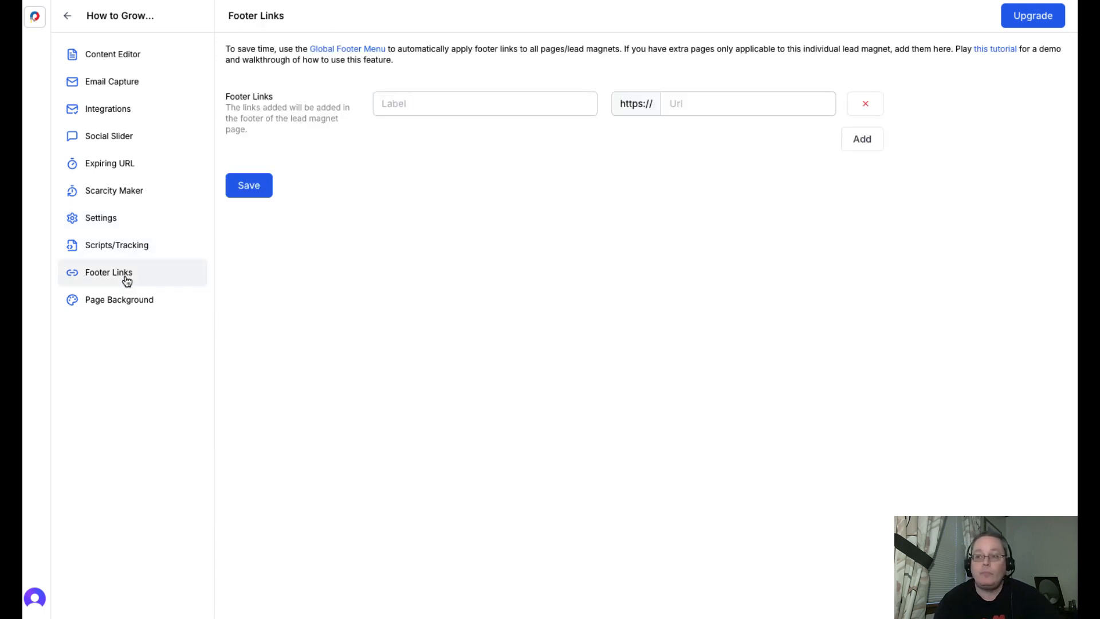
# - Set the lead magnet's page background color to light gray #d7d7d7
pyautogui.click(145, 304)
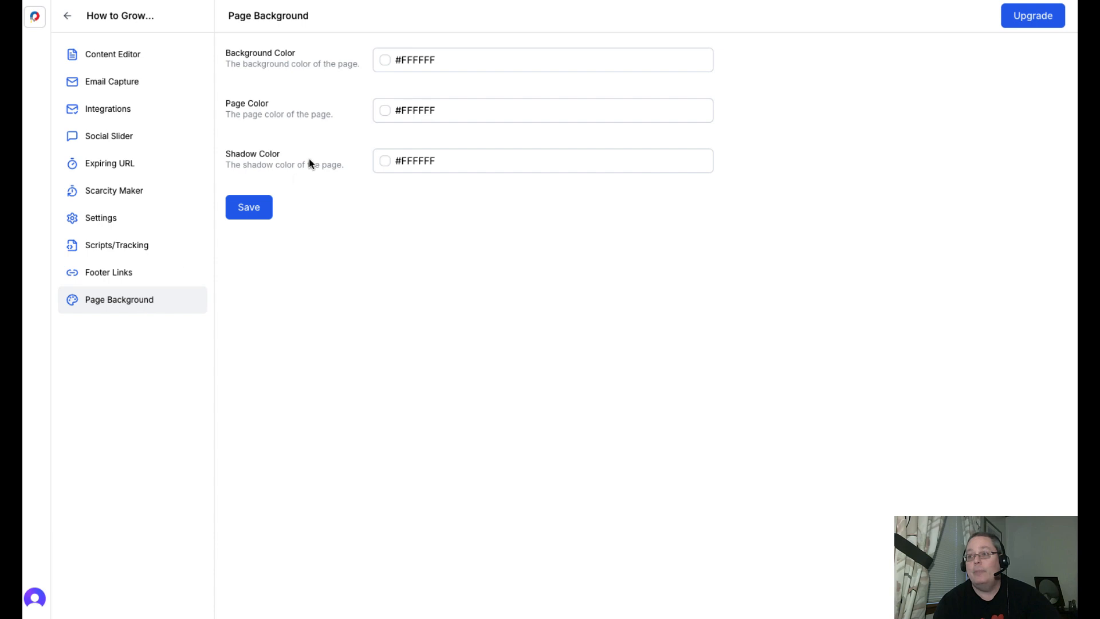
pyautogui.click(385, 60)
pyautogui.moveTo(319, 77); pyautogui.dragTo(316, 95)
pyautogui.click(267, 88)
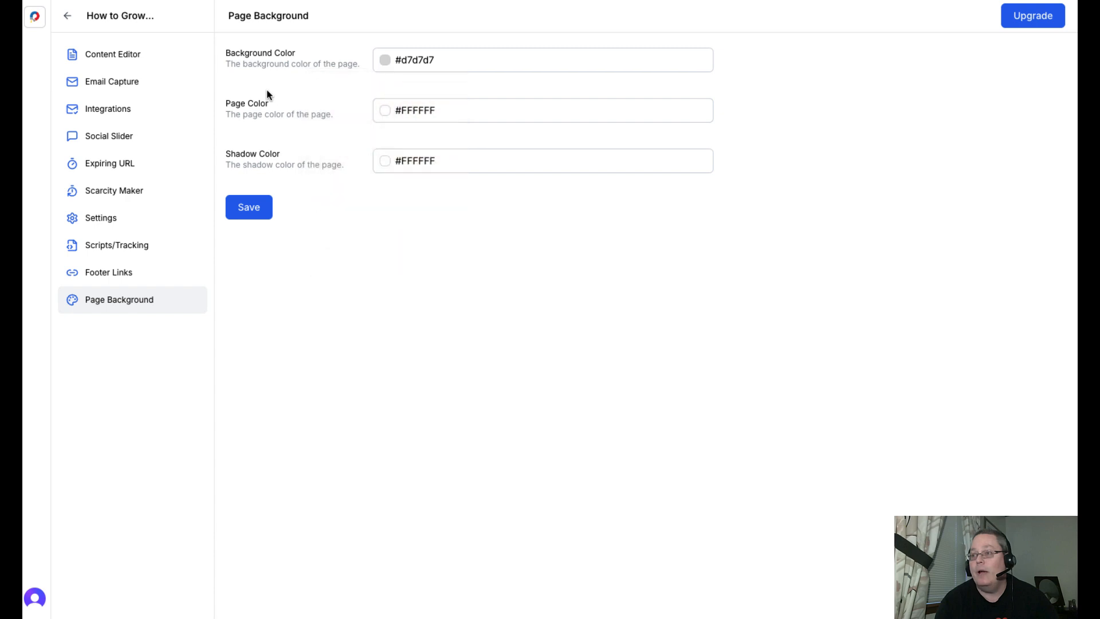
# - Set the page's shadow color to black #000000 and save the page background settings
pyautogui.click(384, 160)
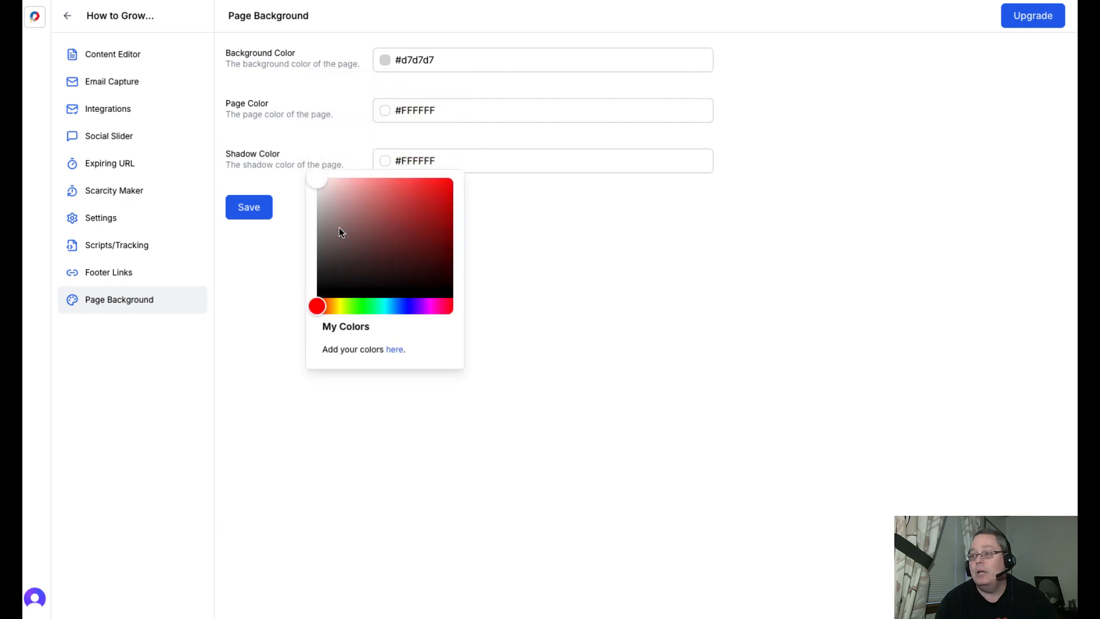
pyautogui.moveTo(320, 175); pyautogui.dragTo(305, 303)
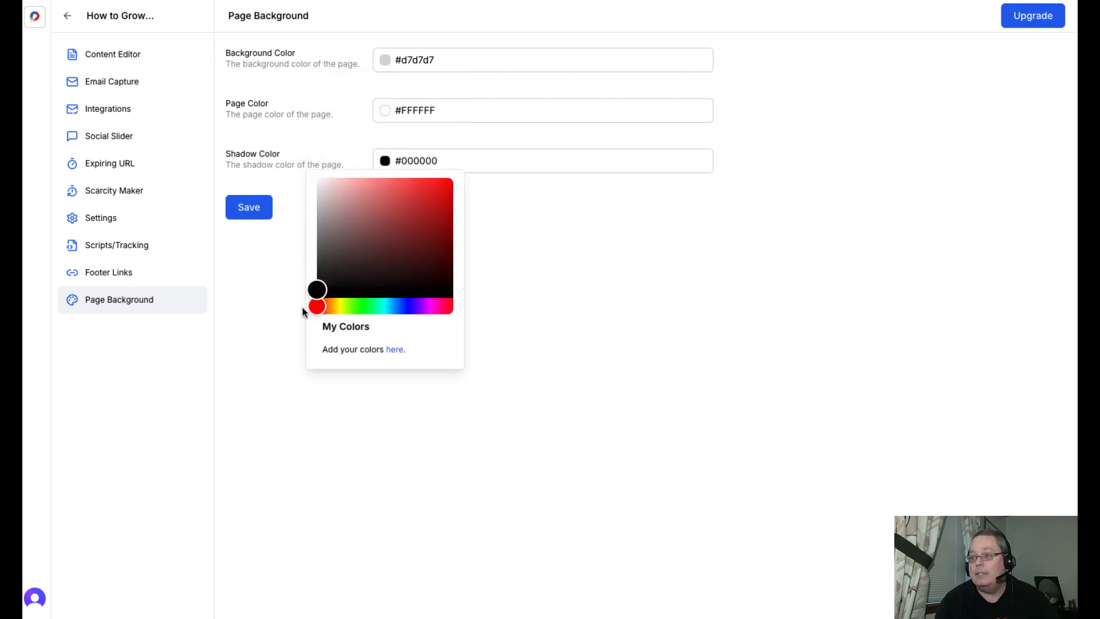
pyautogui.click(247, 205)
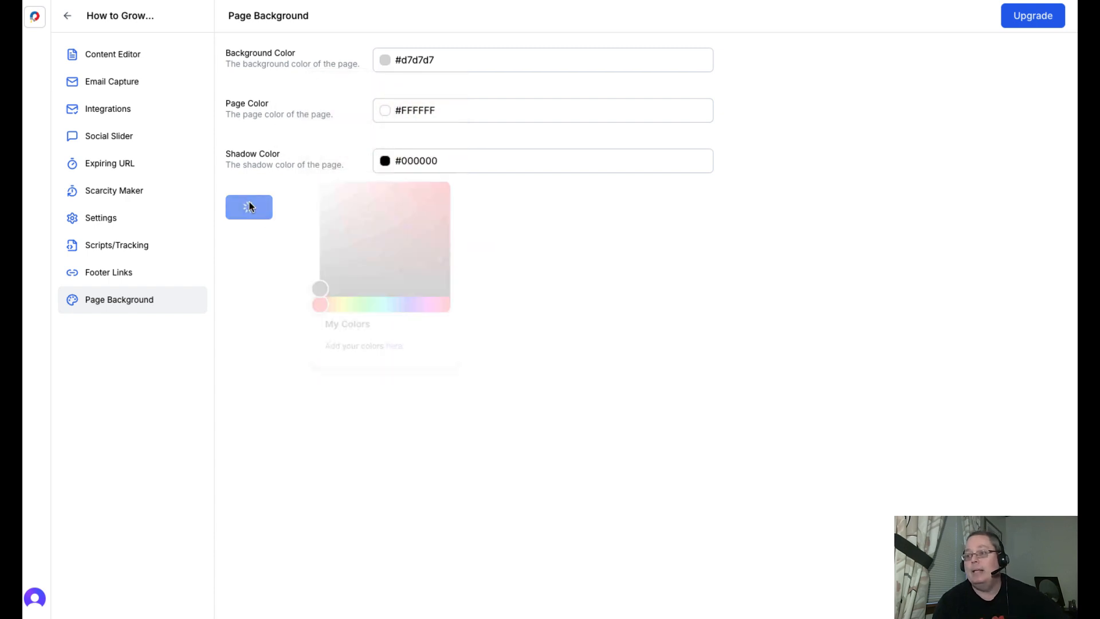
# - Publish the strawberry lead magnet from the Content Editor and view its live page
pyautogui.click(113, 56)
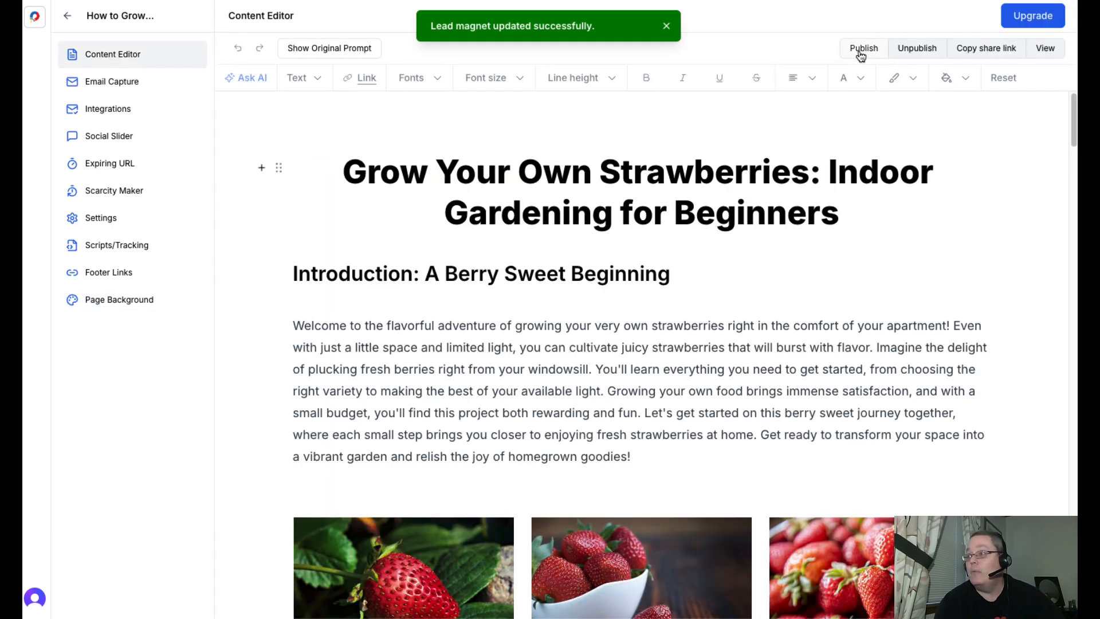
pyautogui.click(859, 51)
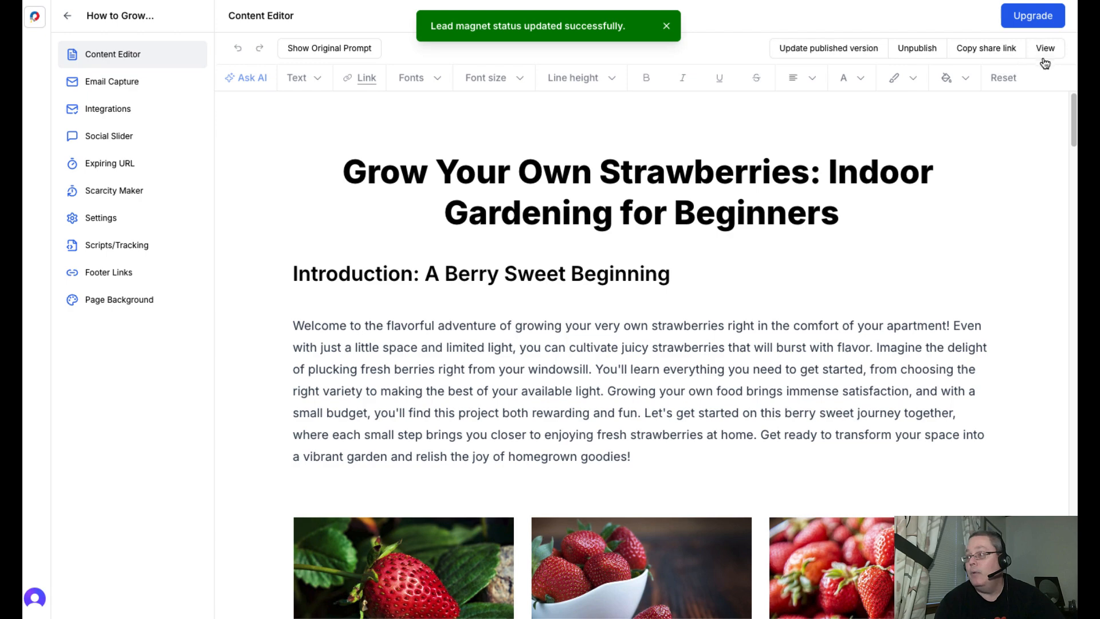
pyautogui.click(1044, 49)
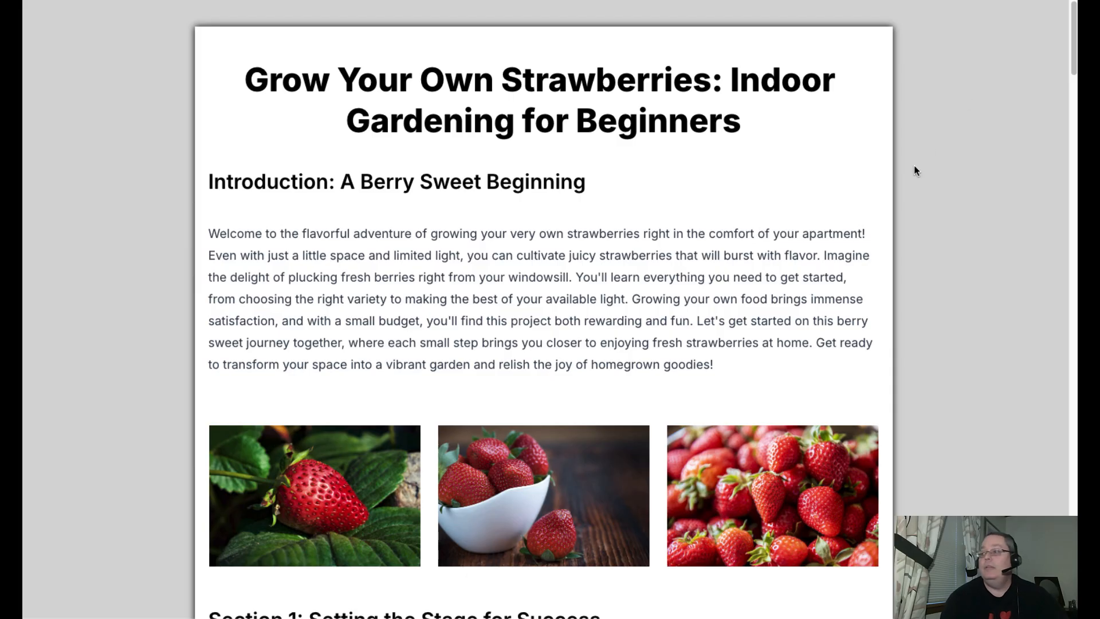
pyautogui.scroll(-5, 907, 277)
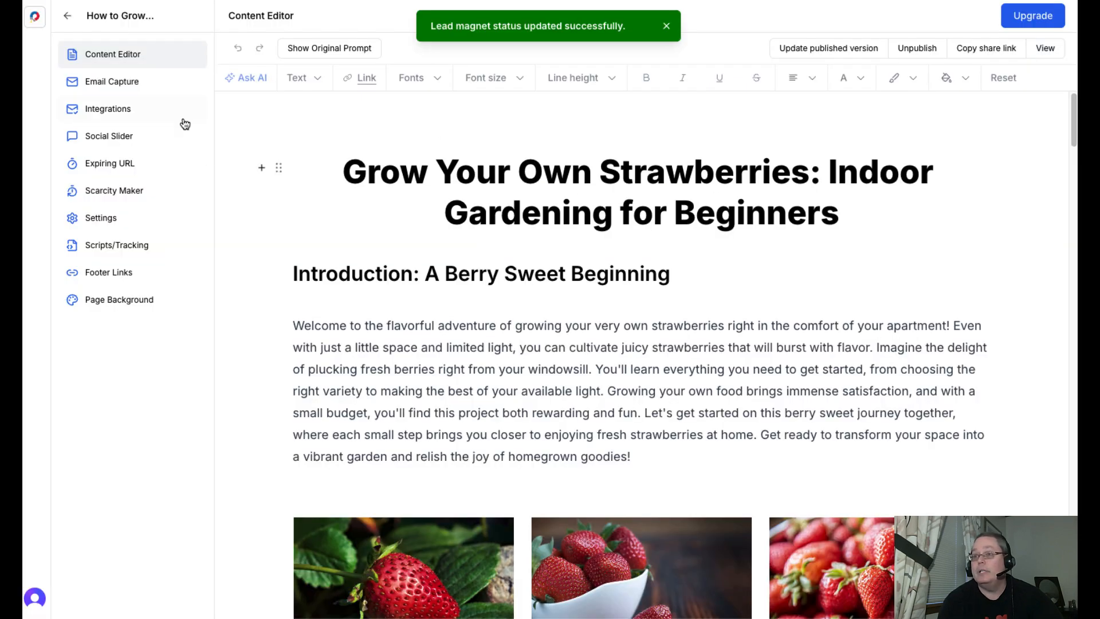
# - Return to the lead magnets list and review the actions available for How to Grow Strawberries Indoors
pyautogui.click(68, 16)
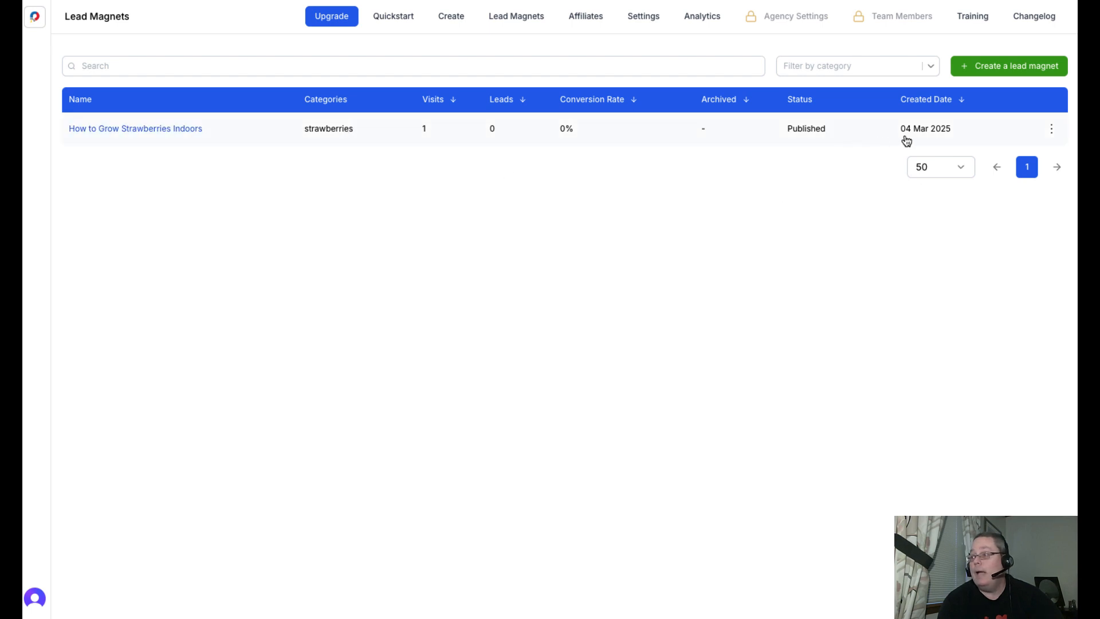
pyautogui.click(1052, 130)
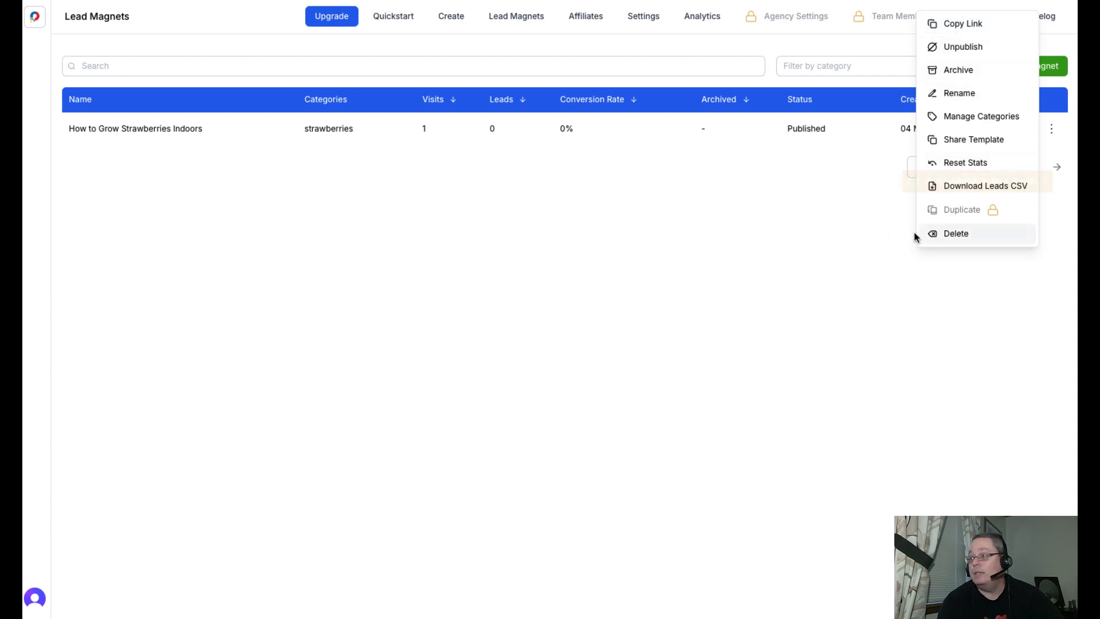
pyautogui.click(880, 177)
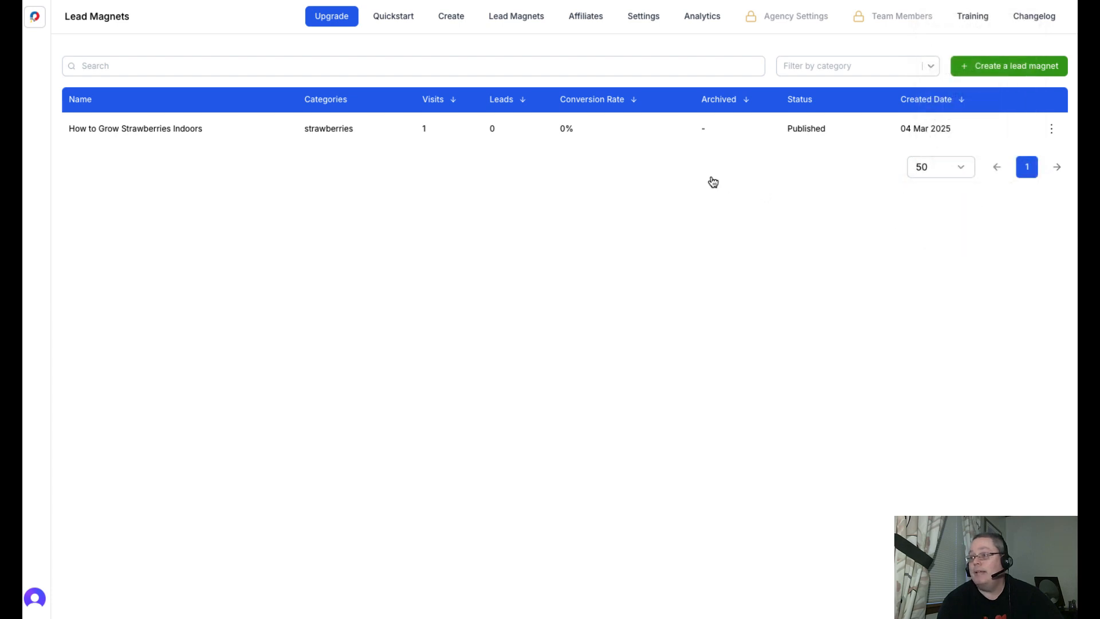
# - Review the account's analytics, including views, leads, conversion rates and the country and source breakdowns
pyautogui.click(704, 18)
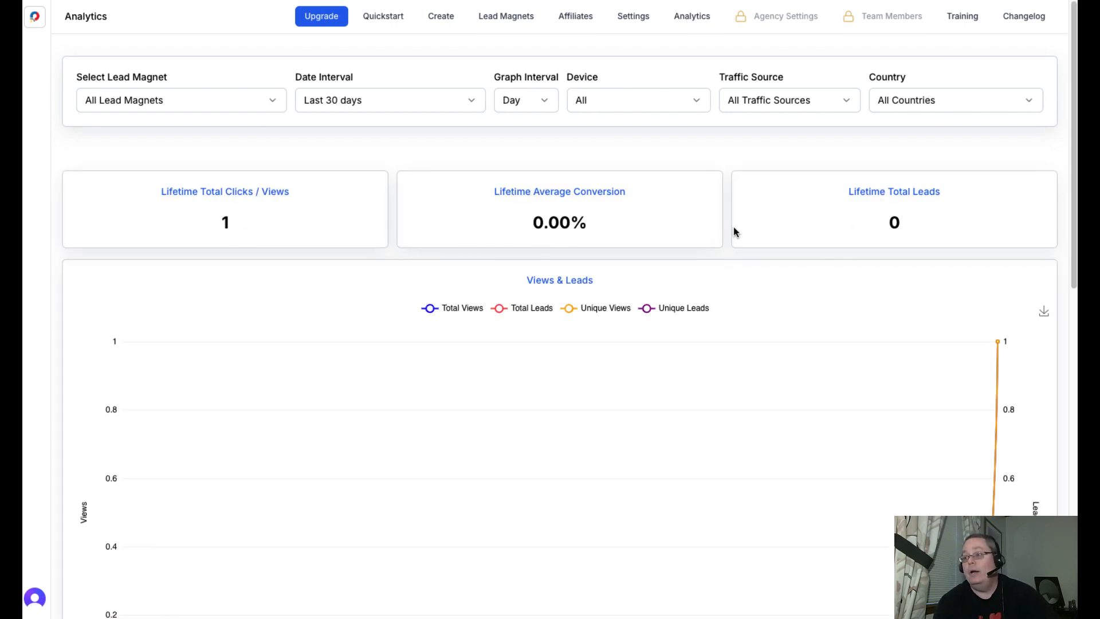
pyautogui.scroll(-8, 372, 421)
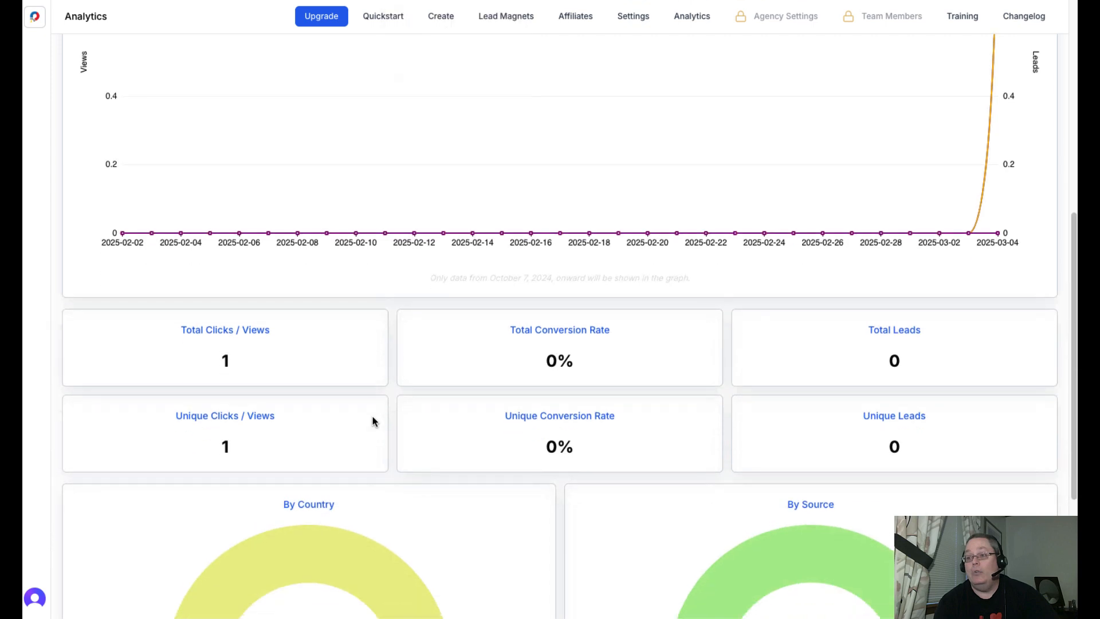
pyautogui.scroll(-4, 373, 416)
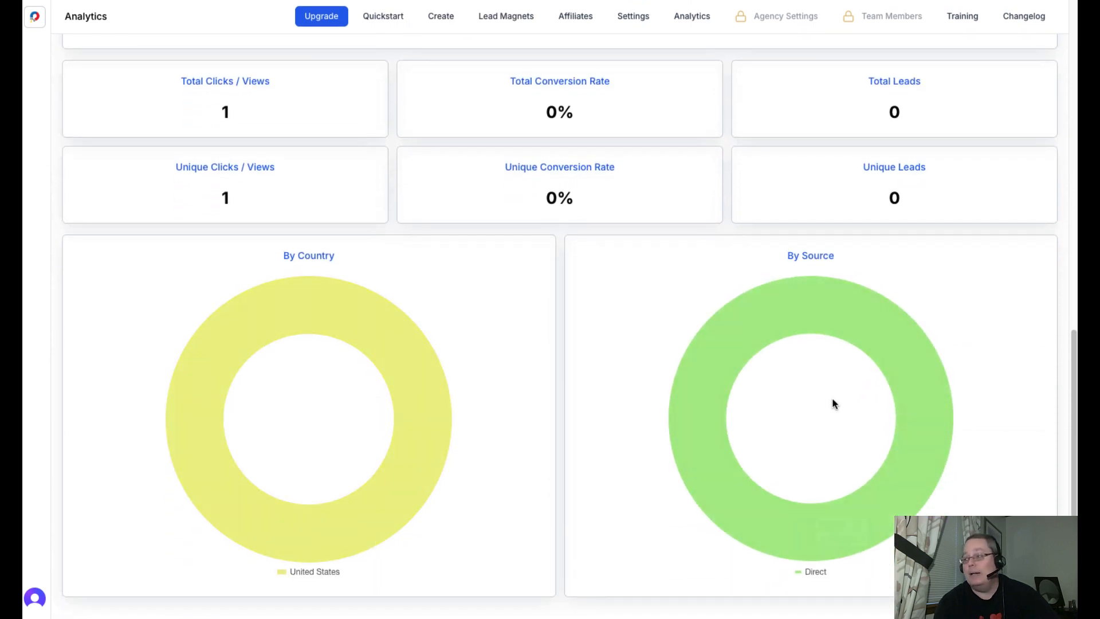
pyautogui.scroll(12, 733, 372)
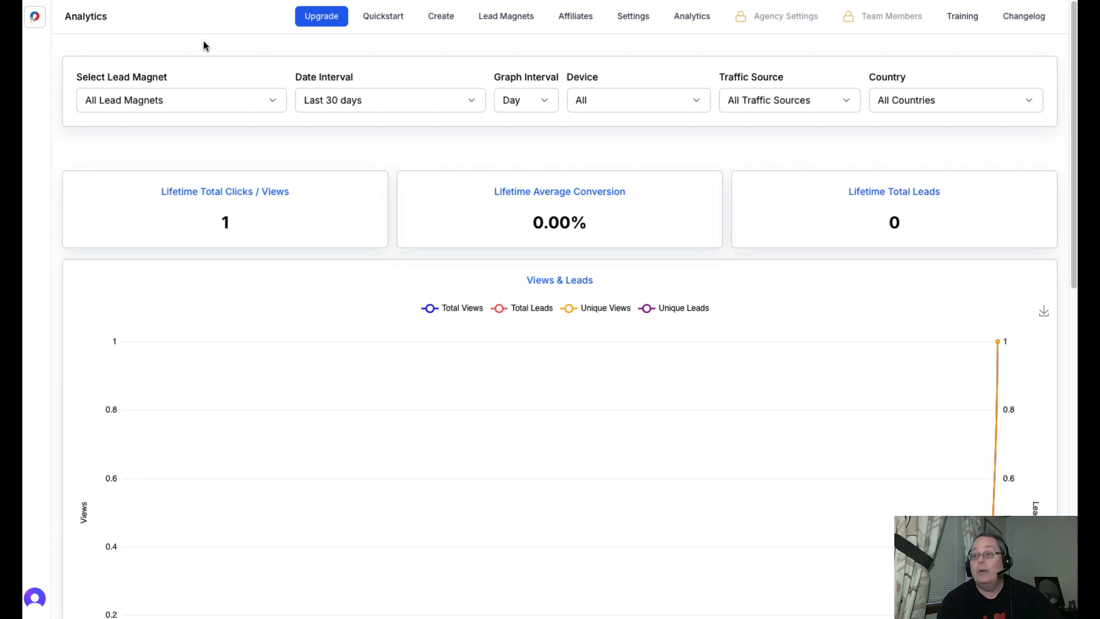
# - Try to create a second lead magnet from the lead magnets list, and return to the list
pyautogui.click(526, 19)
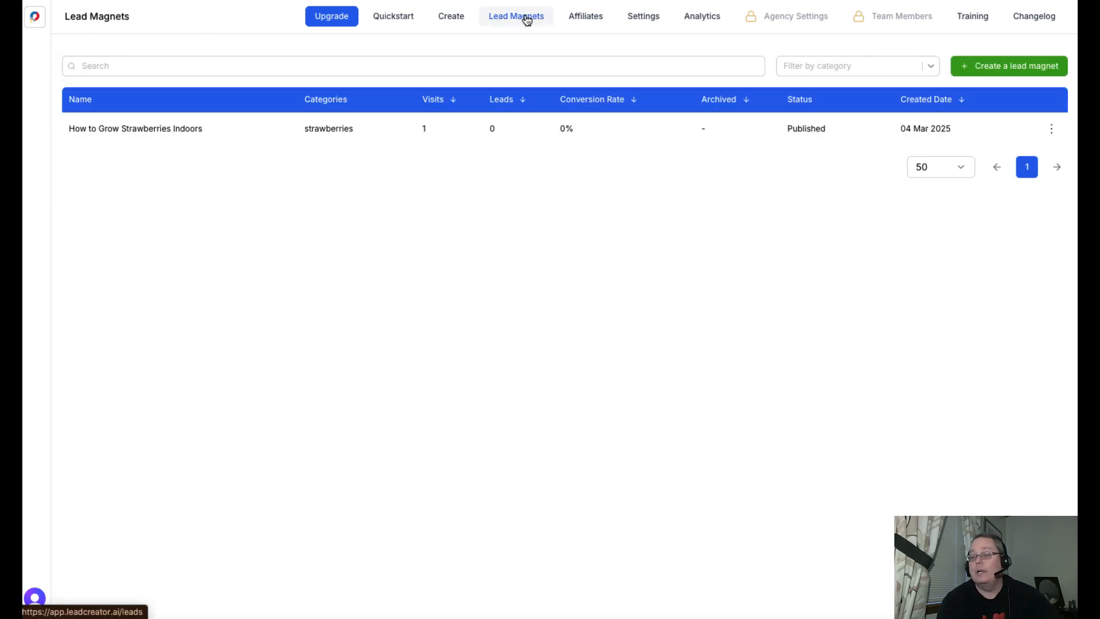
pyautogui.click(977, 71)
pyautogui.click(534, 295)
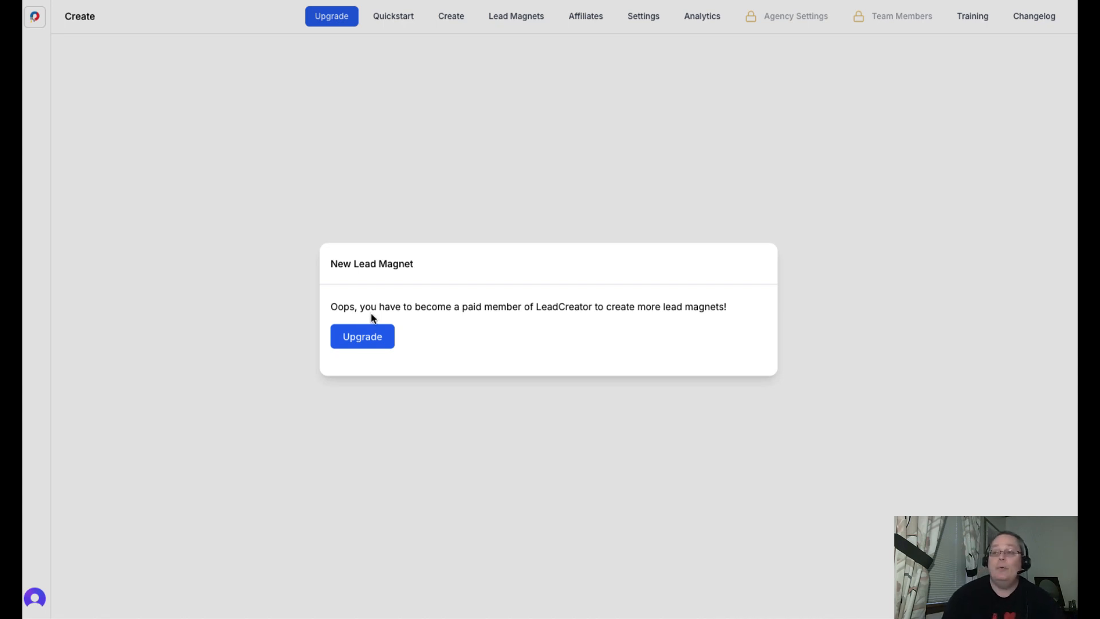
pyautogui.click(454, 155)
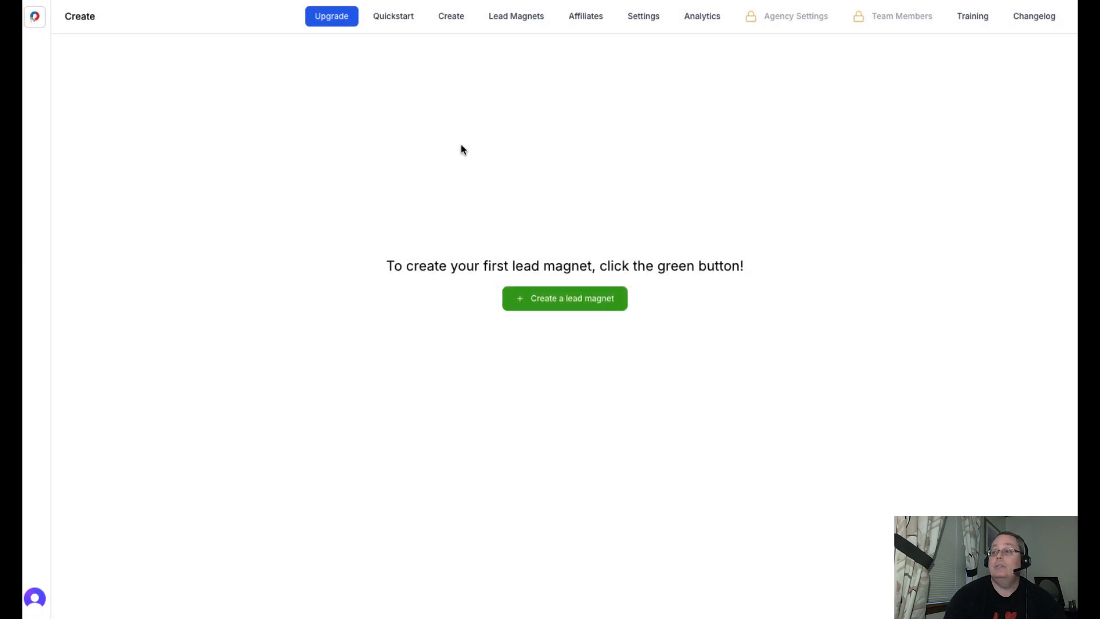
pyautogui.click(513, 24)
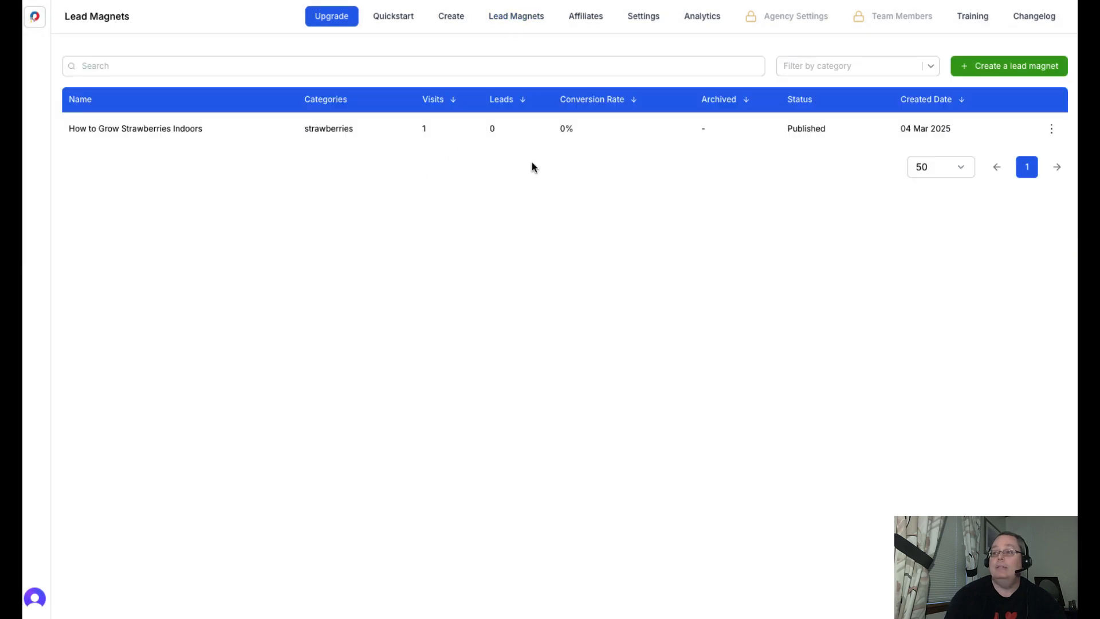